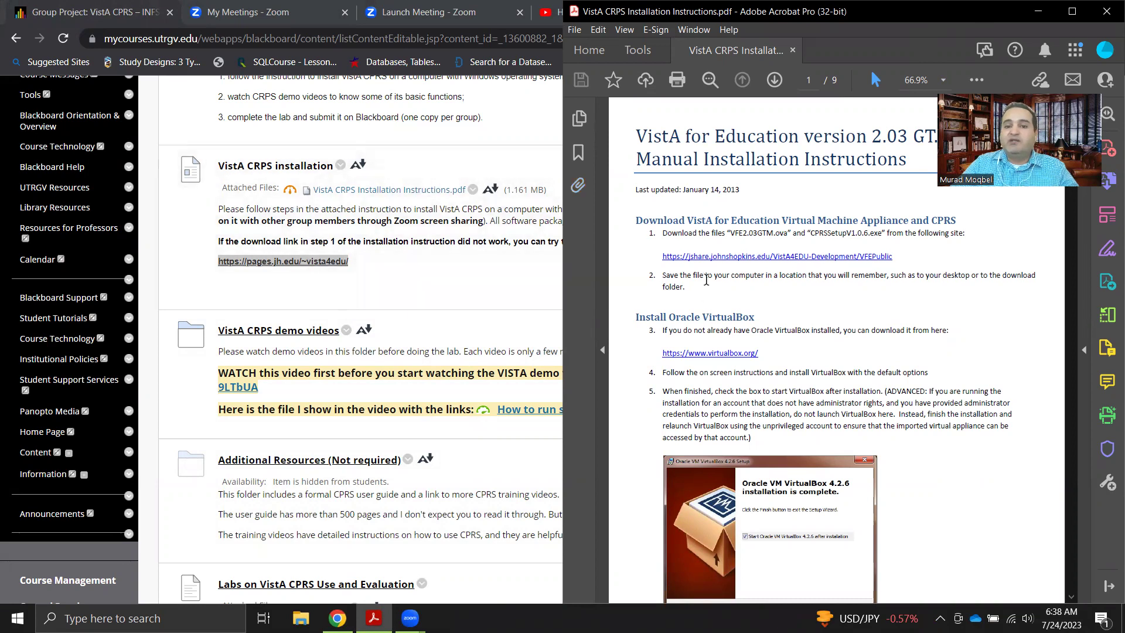
pyautogui.click(358, 263)
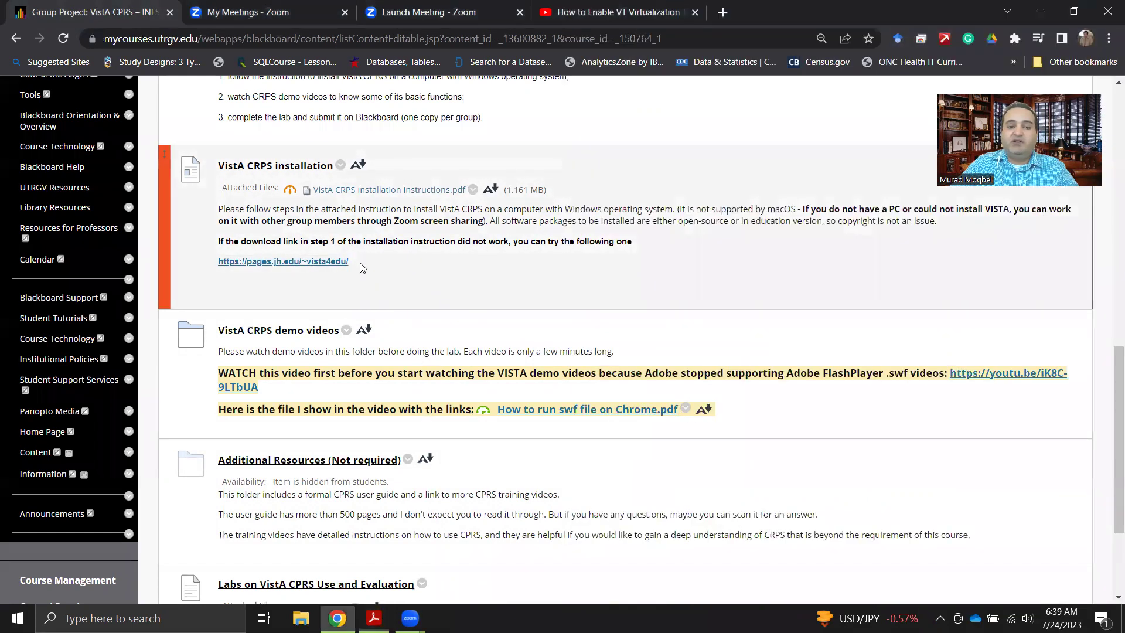
pyautogui.moveTo(355, 263); pyautogui.dragTo(211, 267)
pyautogui.hotkey('ctrl', 'c')
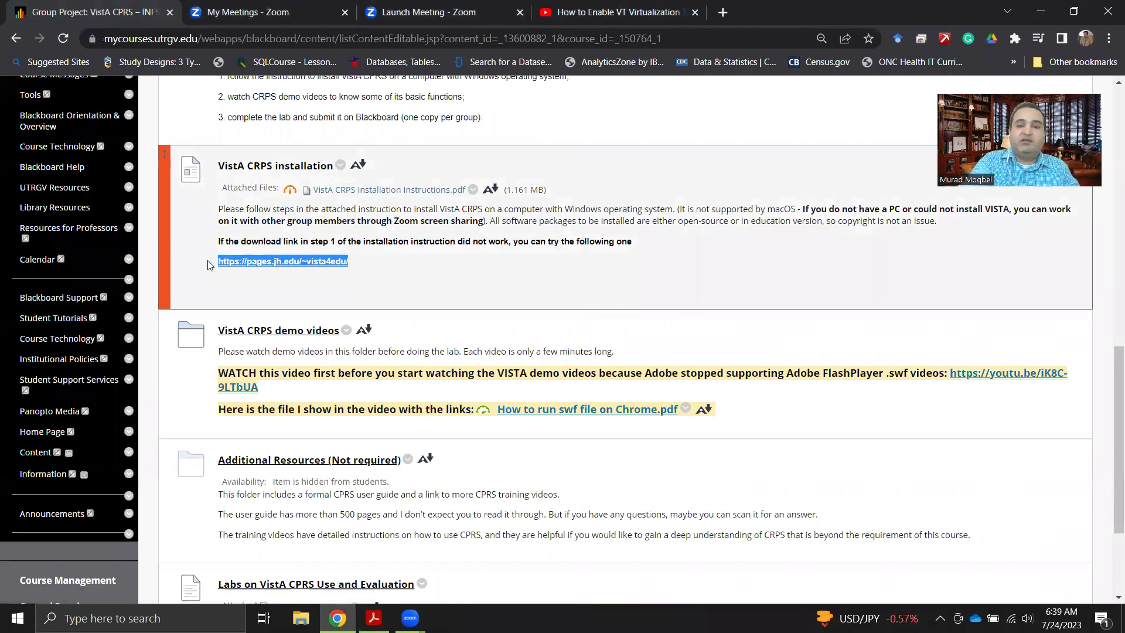
pyautogui.hotkey('ctrl', 't')
pyautogui.hotkey('ctrl', 'v')
pyautogui.press('Return')
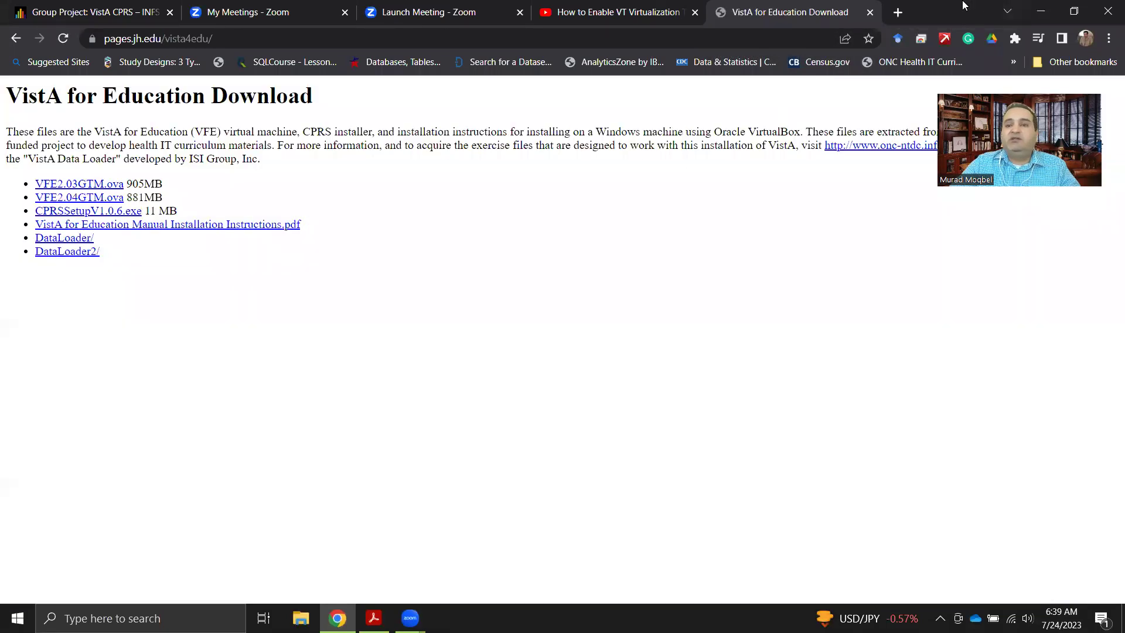
pyautogui.doubleClick(924, 13)
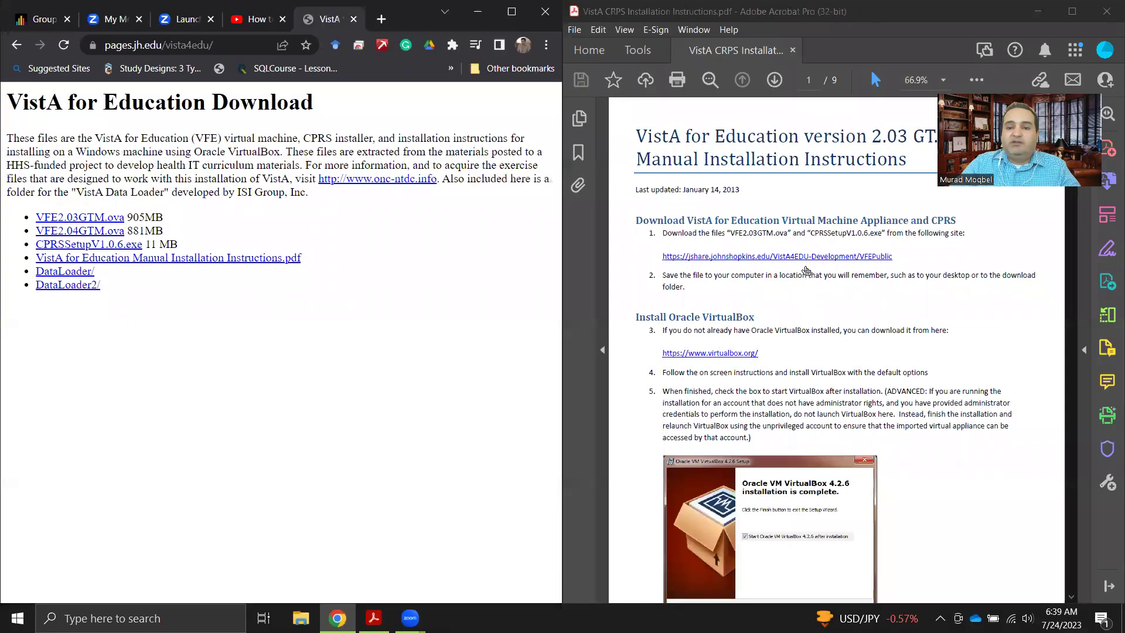
# Step: While choosing a save location for VFE2.03GTM.ova, create a Desktop folder named "vista 2", and cancel the save from the VISTA Installation folder
pyautogui.moveTo(730, 233); pyautogui.dragTo(881, 233)
pyautogui.rightClick(93, 218)
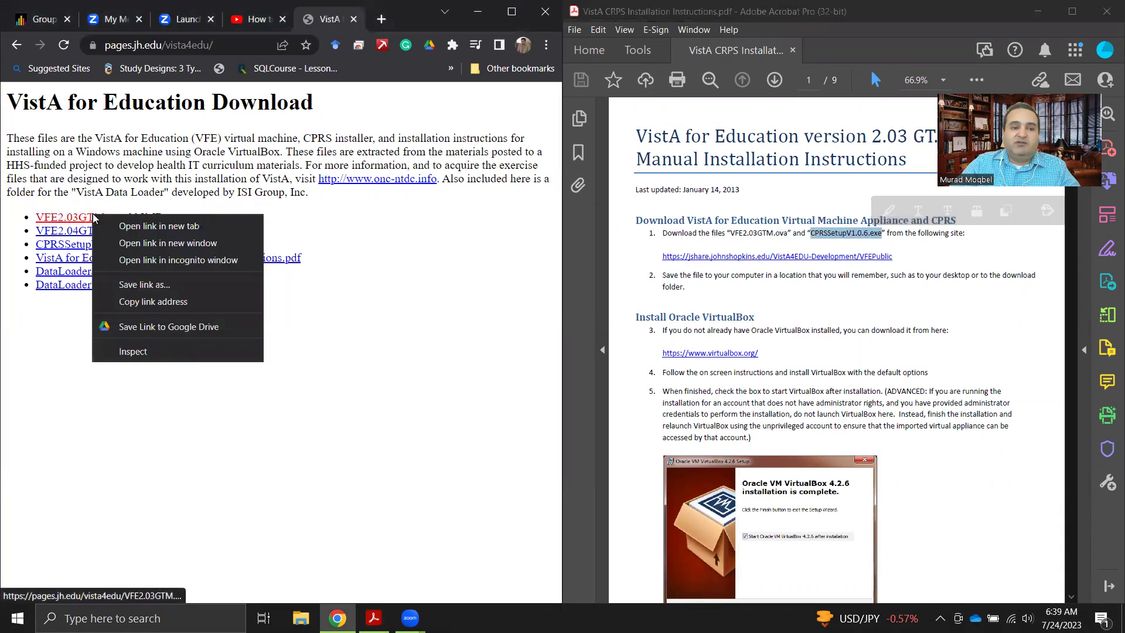
pyautogui.click(155, 285)
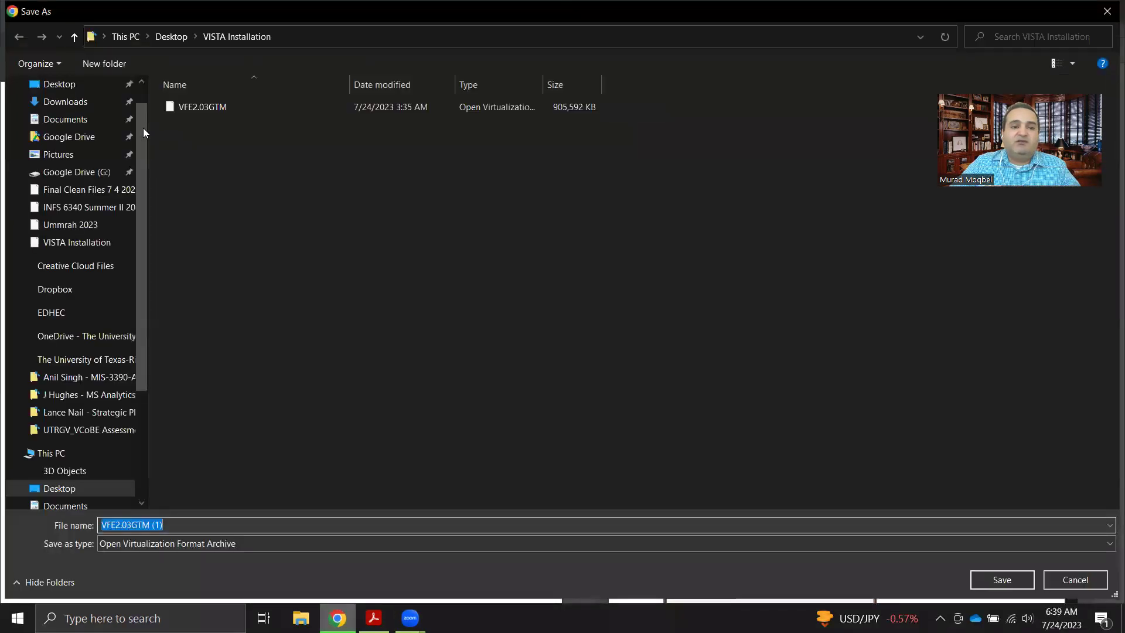
pyautogui.click(176, 37)
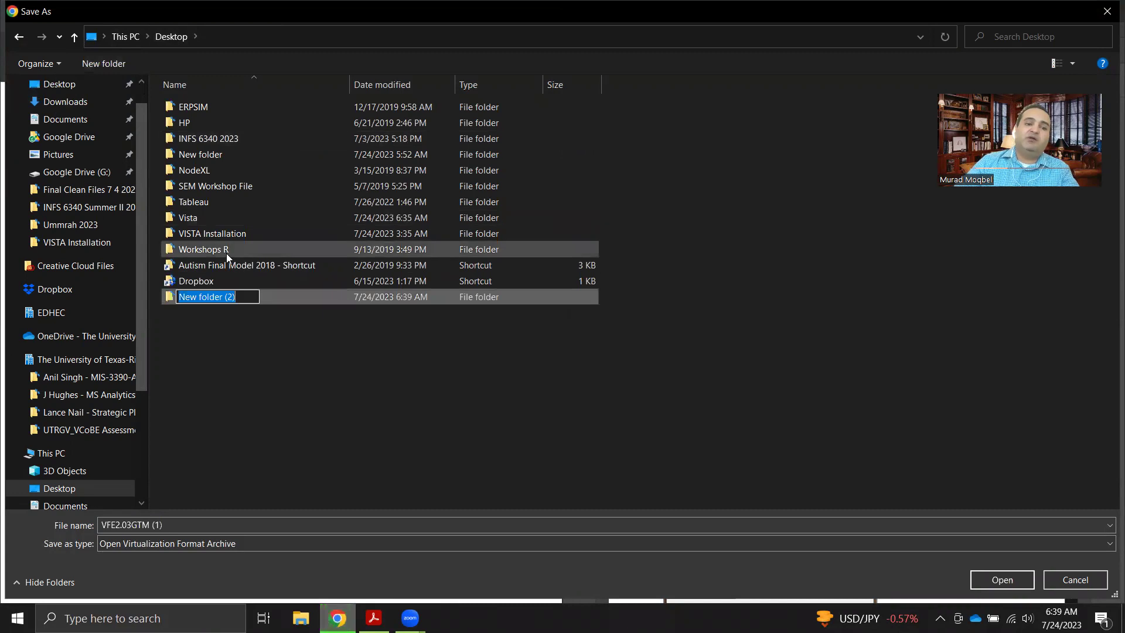
pyautogui.write('vis')
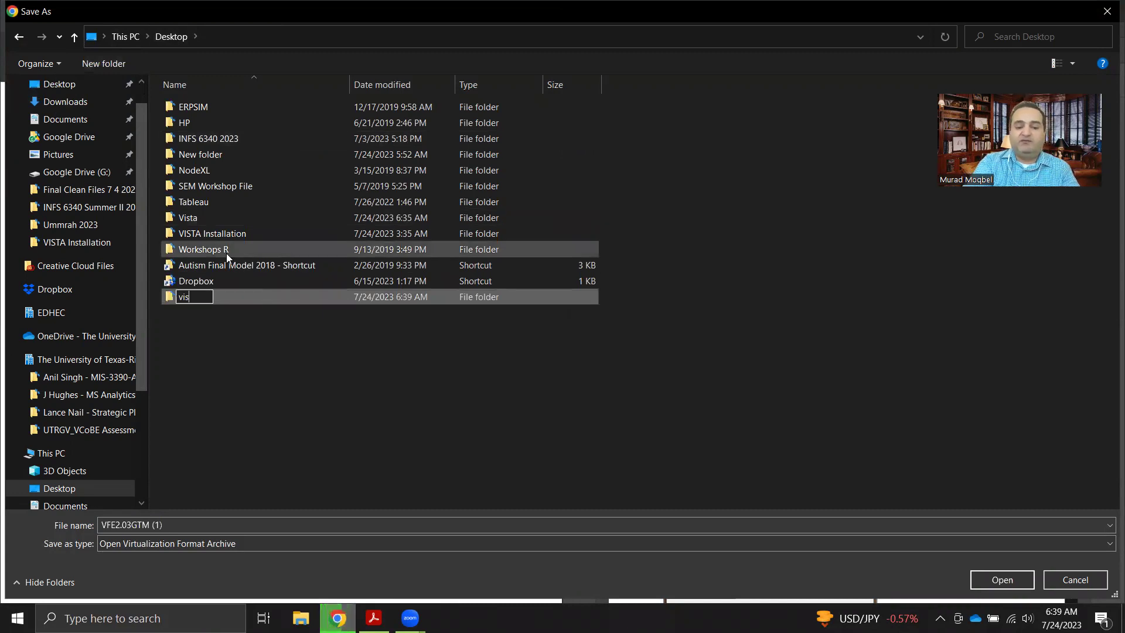
pyautogui.write('ta 2')
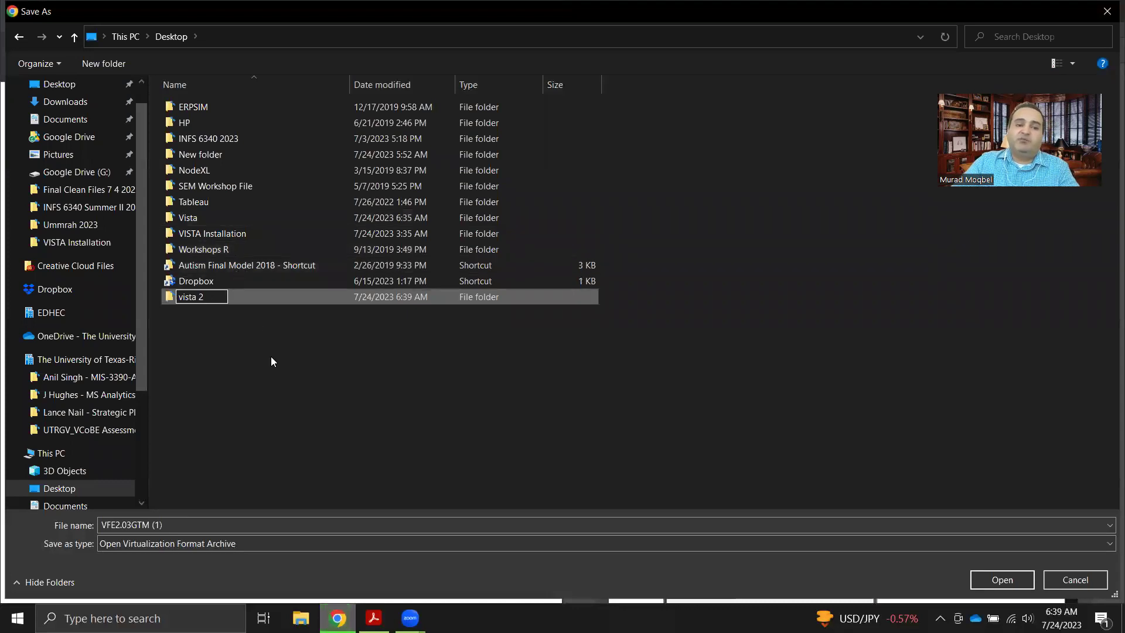
pyautogui.doubleClick(231, 234)
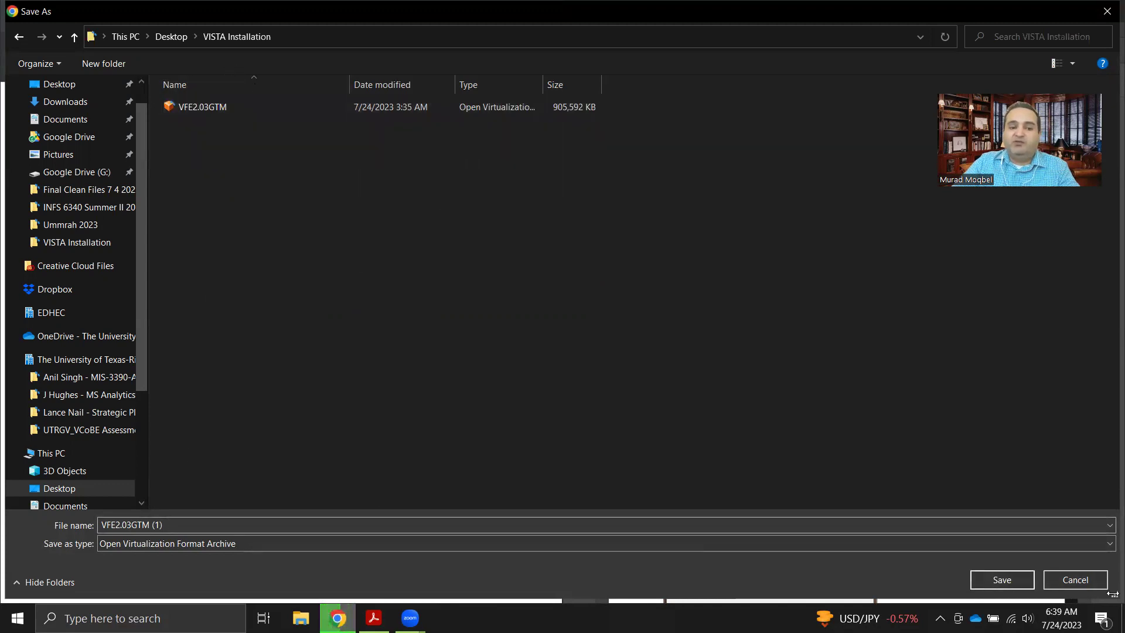
pyautogui.click(1075, 580)
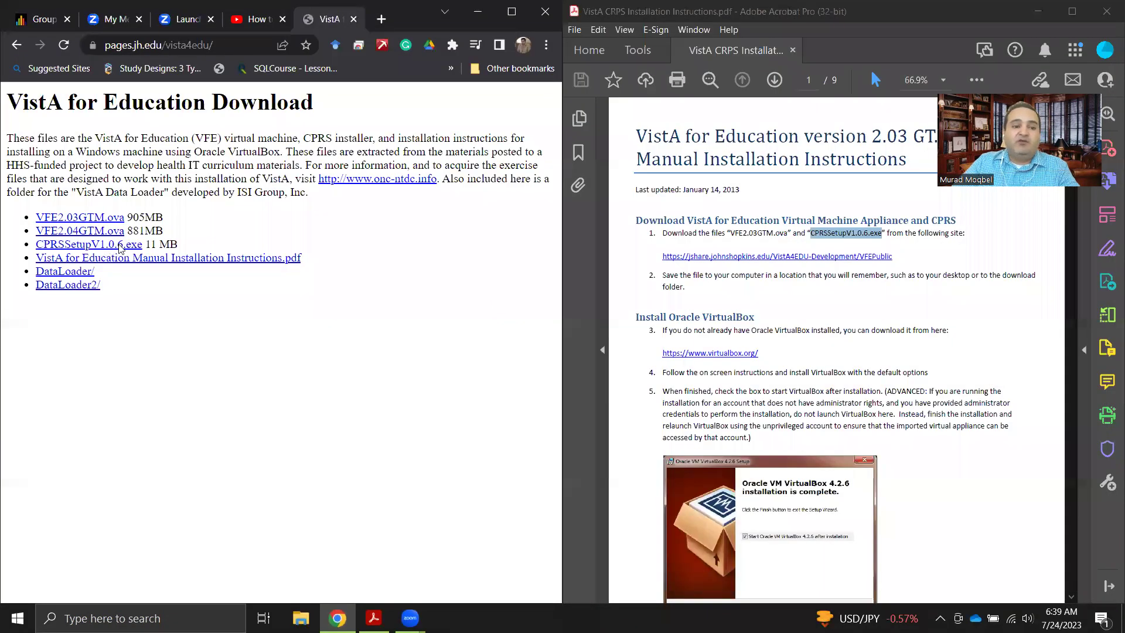
pyautogui.rightClick(119, 247)
pyautogui.click(176, 318)
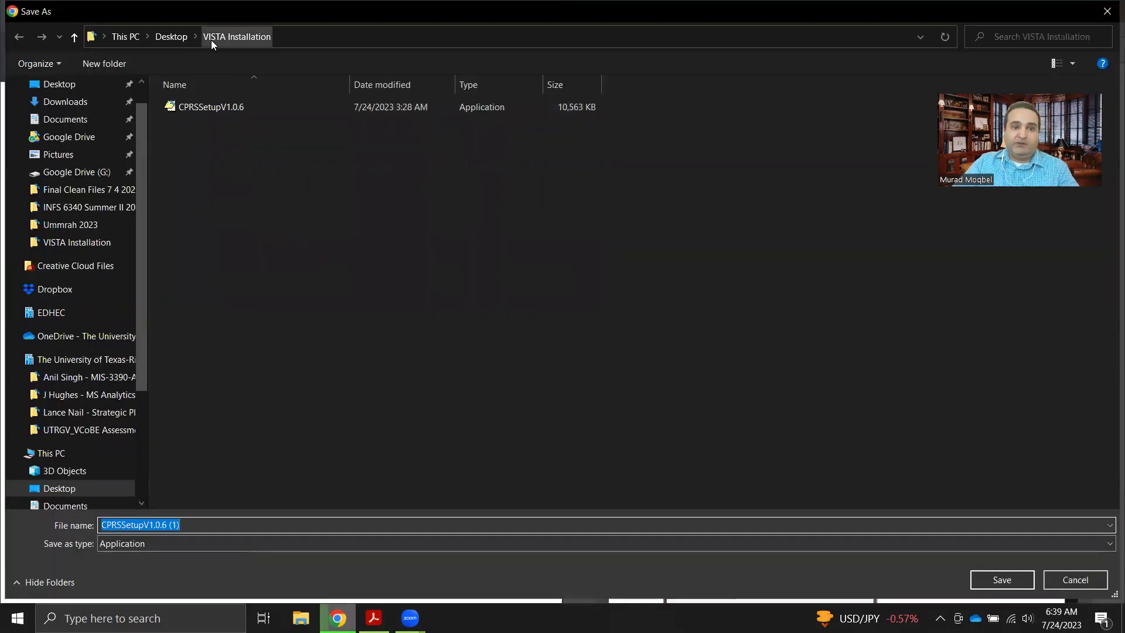
pyautogui.click(1066, 582)
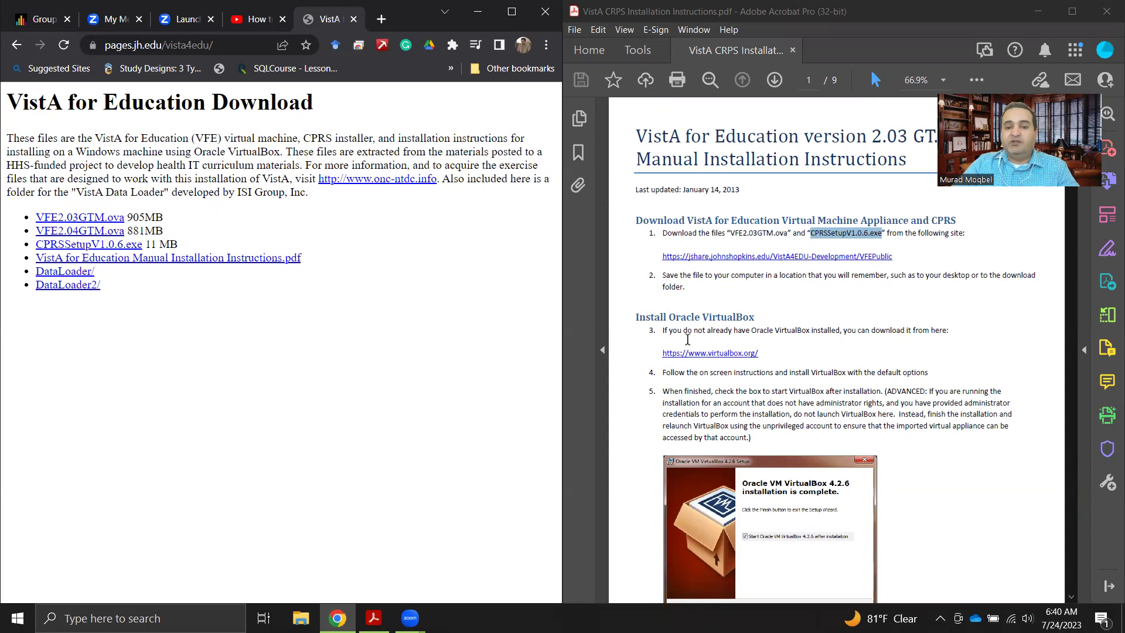
# Step: Open the VirtualBox website linked in the instructions and download the VirtualBox 7.0.10 platform package for Windows hosts
pyautogui.click(729, 362)
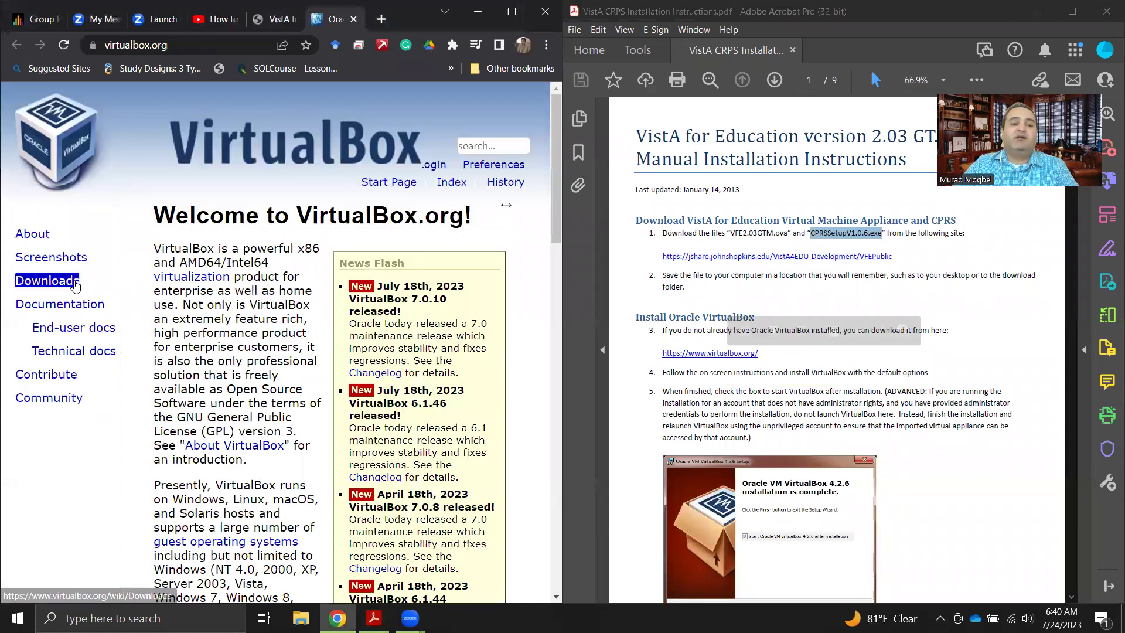
pyautogui.click(47, 281)
pyautogui.click(260, 428)
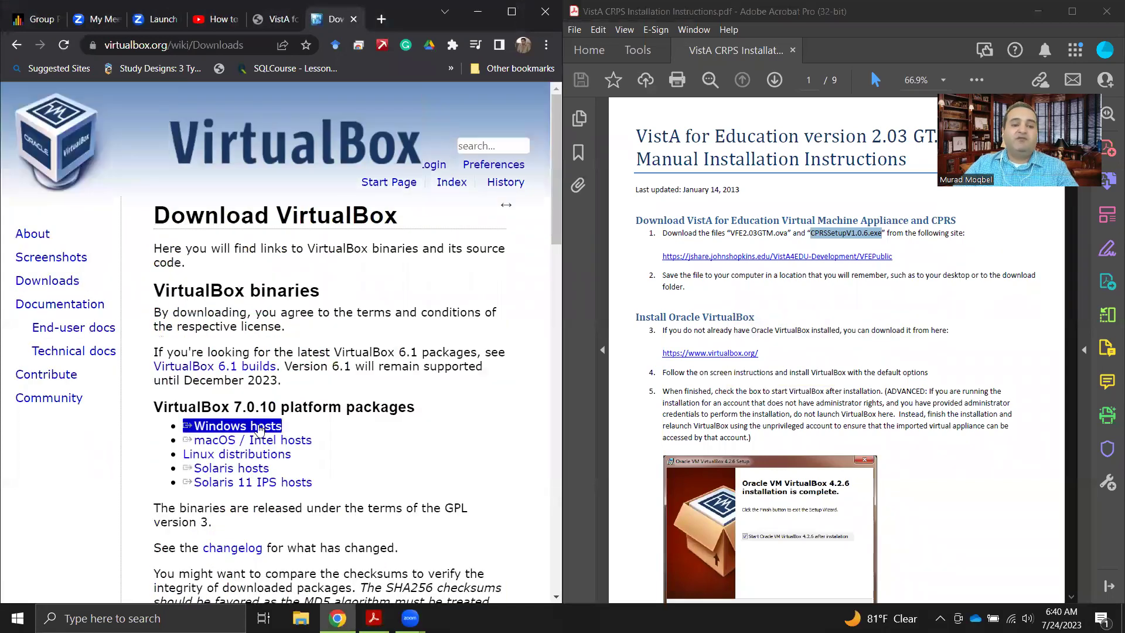
pyautogui.click(246, 430)
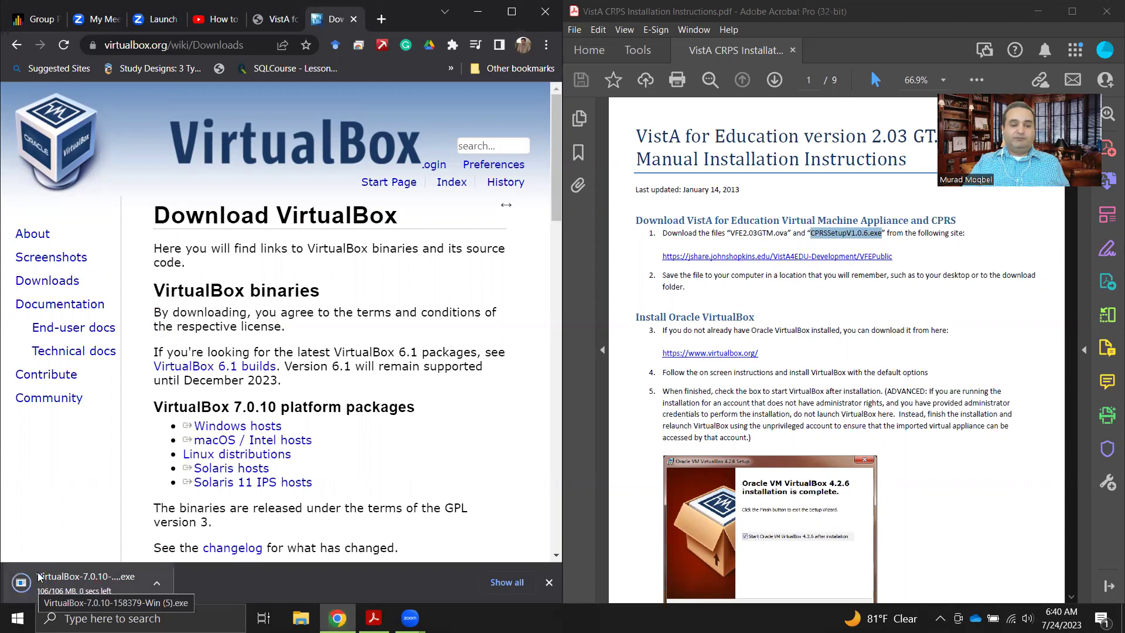
# Step: Run the downloaded VirtualBox 7.0.10 installer, try to repair the existing installation, and close the setup wizard
pyautogui.click(38, 577)
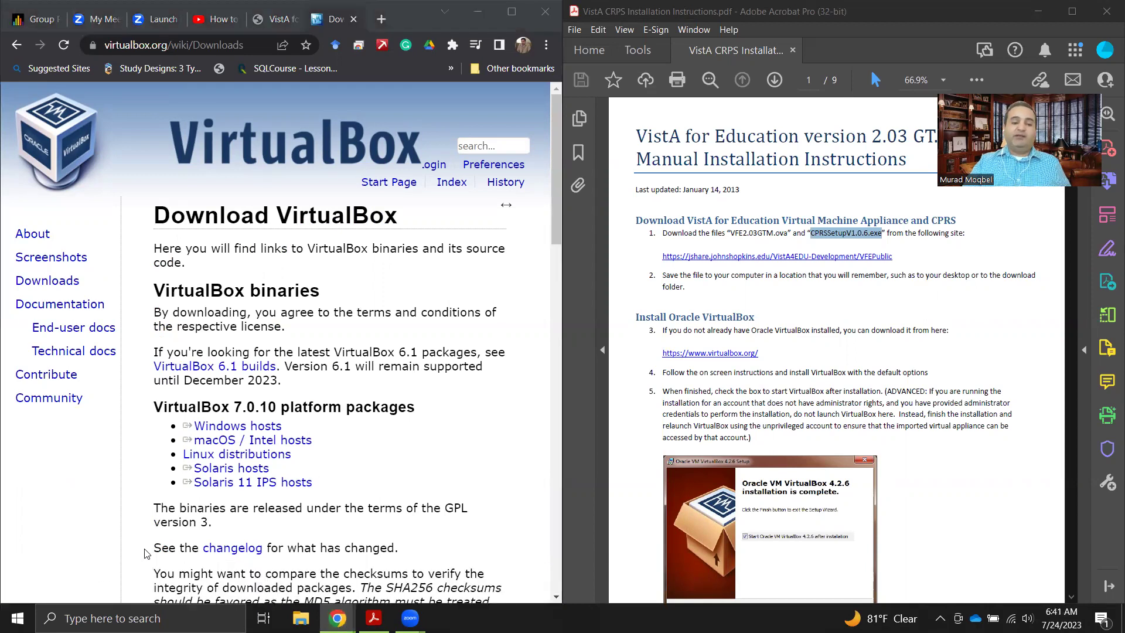
pyautogui.click(45, 596)
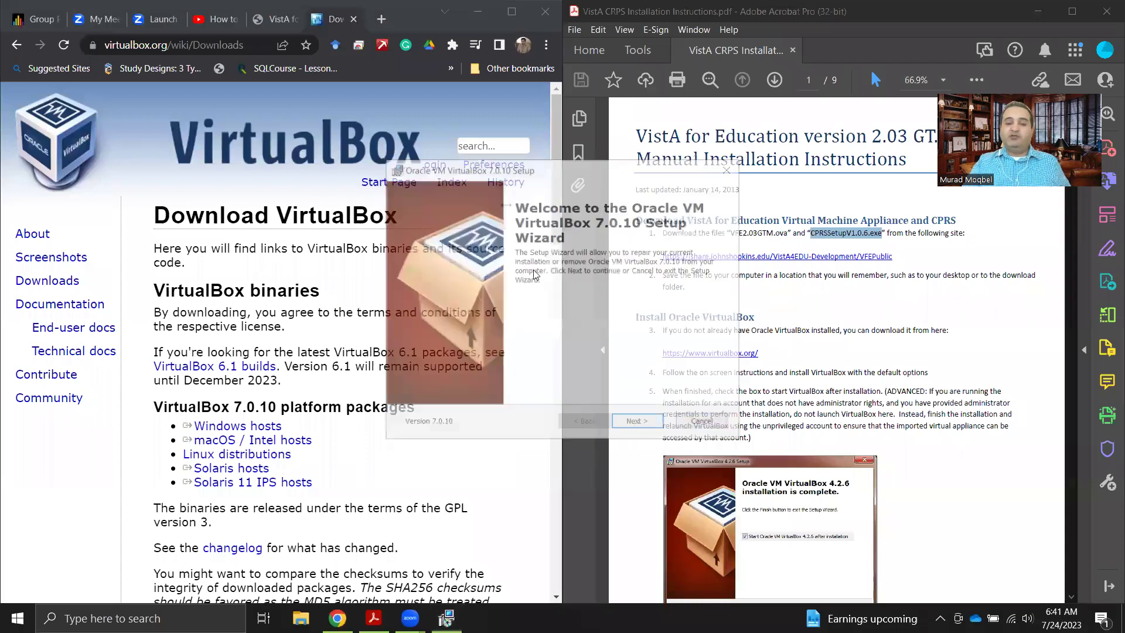
pyautogui.click(641, 426)
pyautogui.click(563, 367)
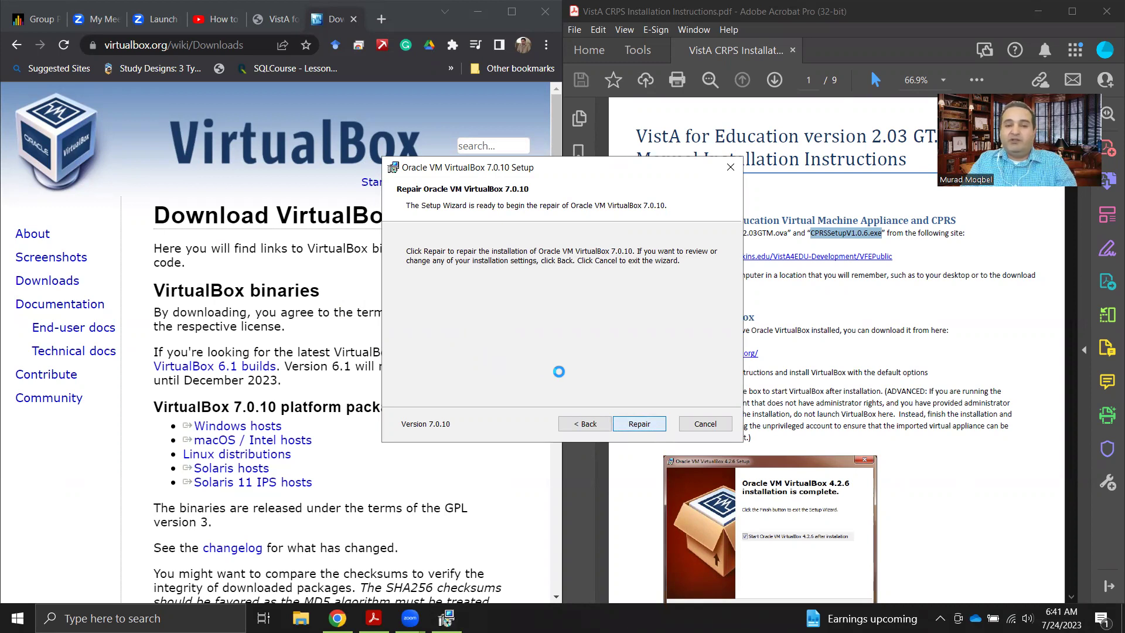
pyautogui.click(646, 424)
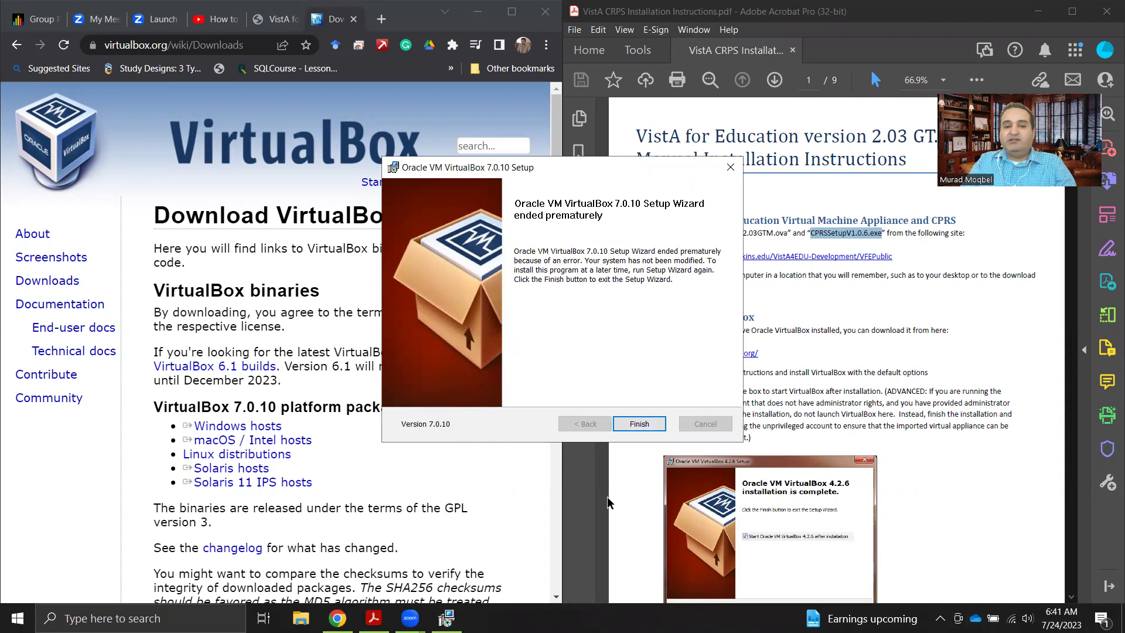
pyautogui.click(640, 423)
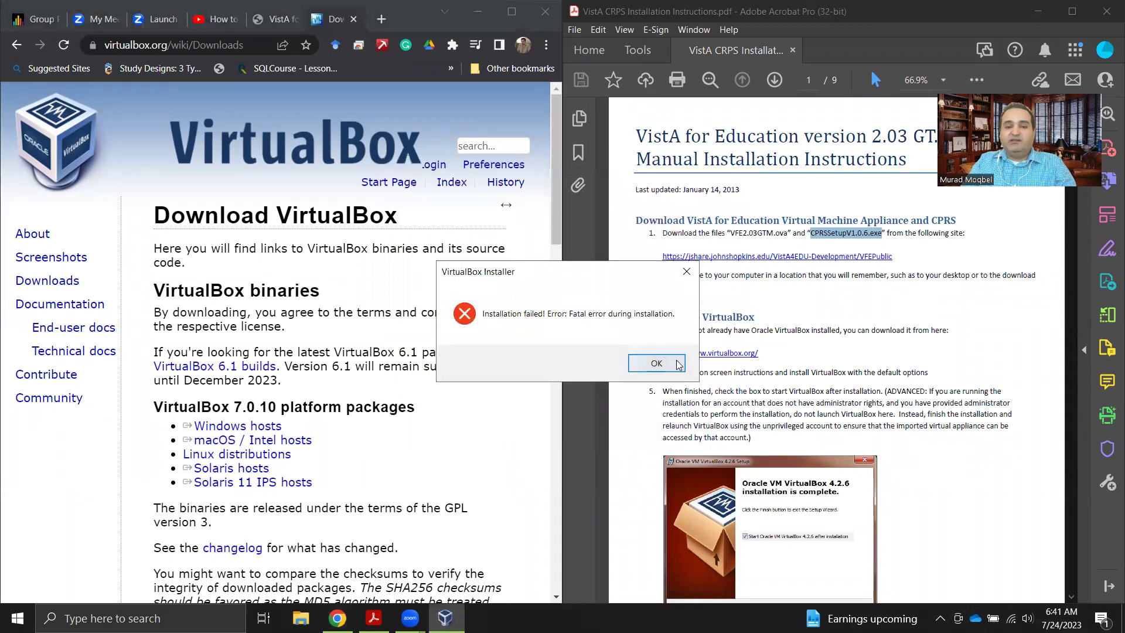
pyautogui.click(654, 363)
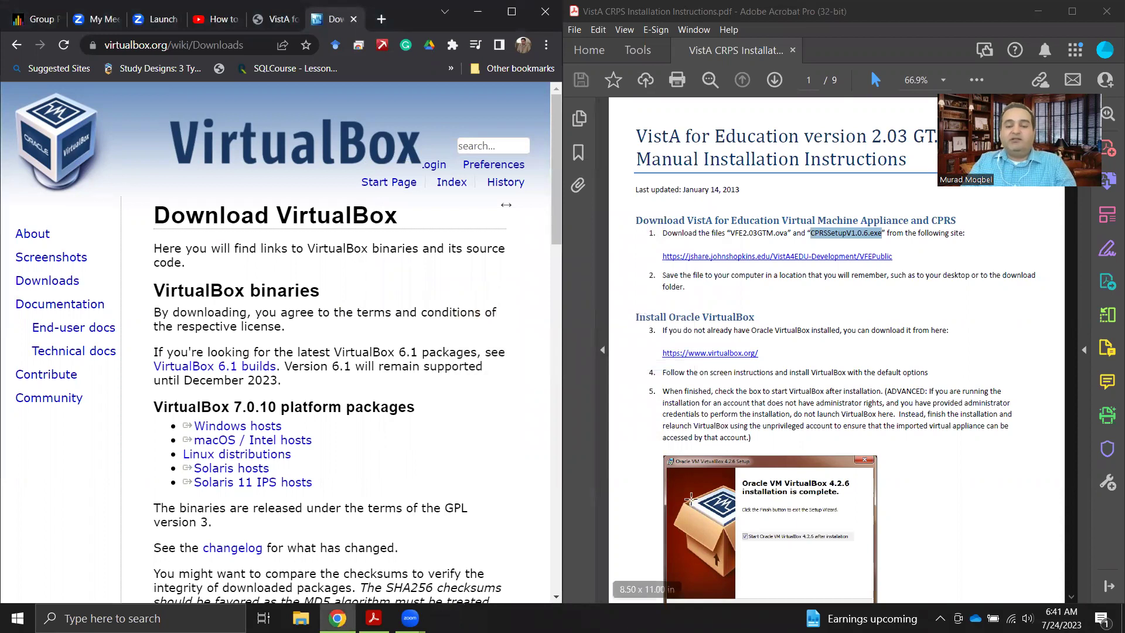
# Step: Launch Oracle VM VirtualBox and place its window beside the installation instructions at the appliance import section
pyautogui.scroll(-3, 751, 455)
pyautogui.scroll(-1, 751, 455)
pyautogui.scroll(-2, 652, 406)
pyautogui.scroll(2, 652, 406)
pyautogui.click(144, 618)
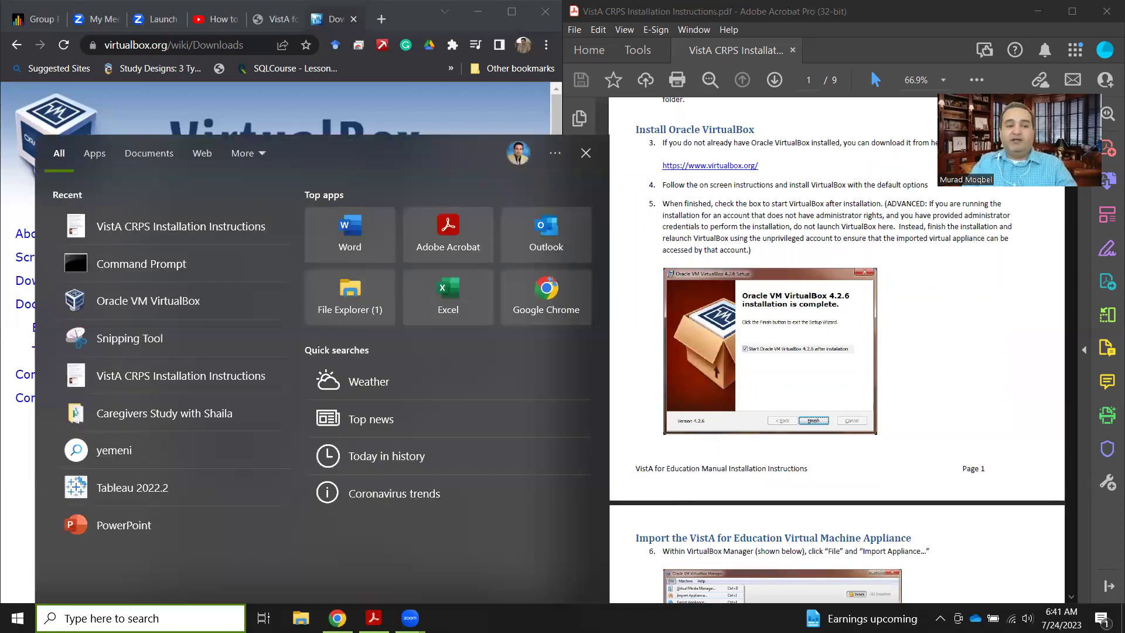
pyautogui.write('virtual')
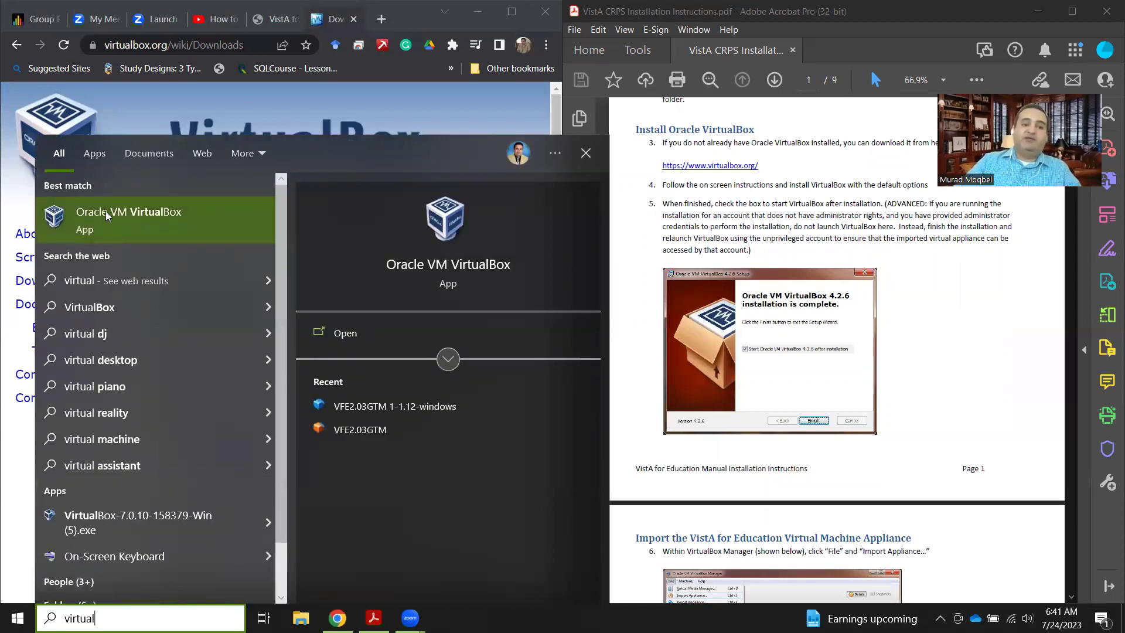
pyautogui.click(128, 212)
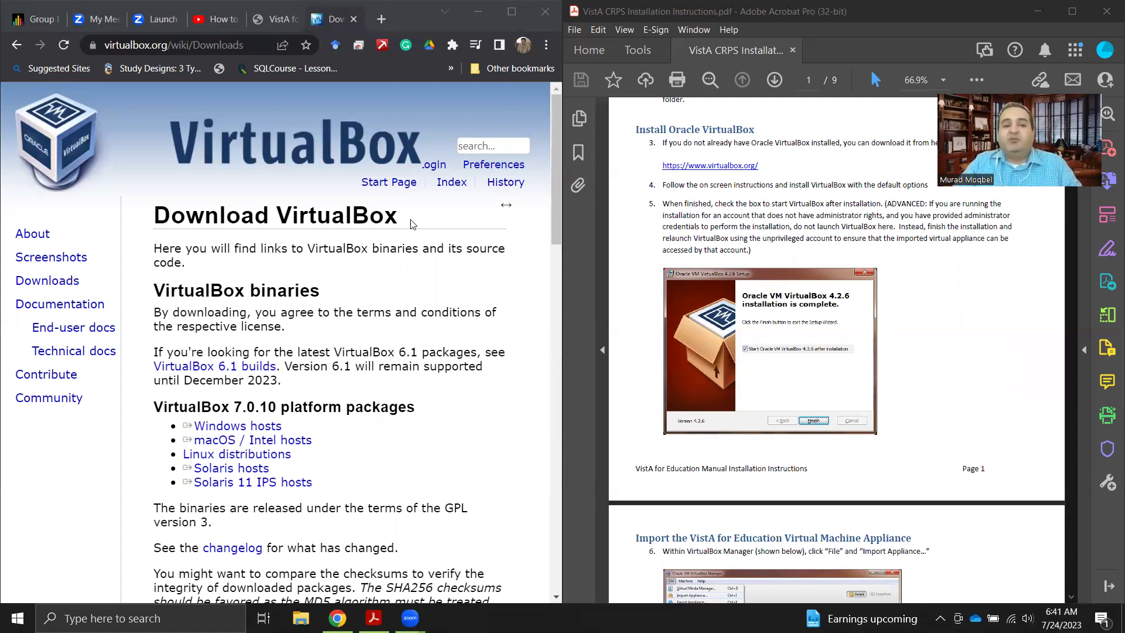
pyautogui.scroll(-4, 771, 422)
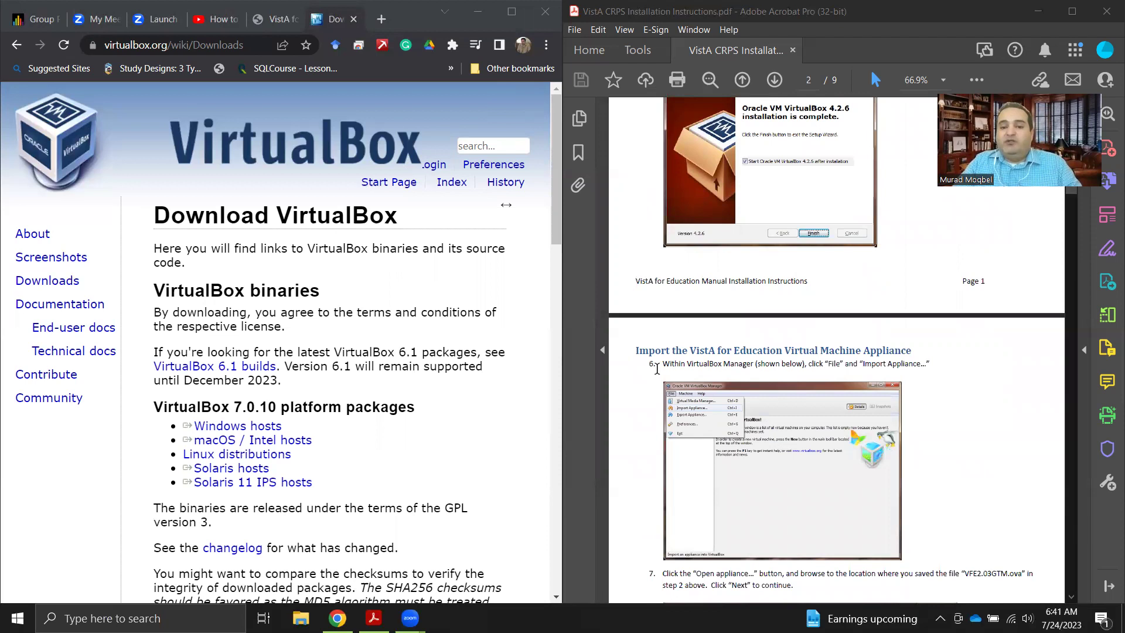
pyautogui.scroll(5, 657, 368)
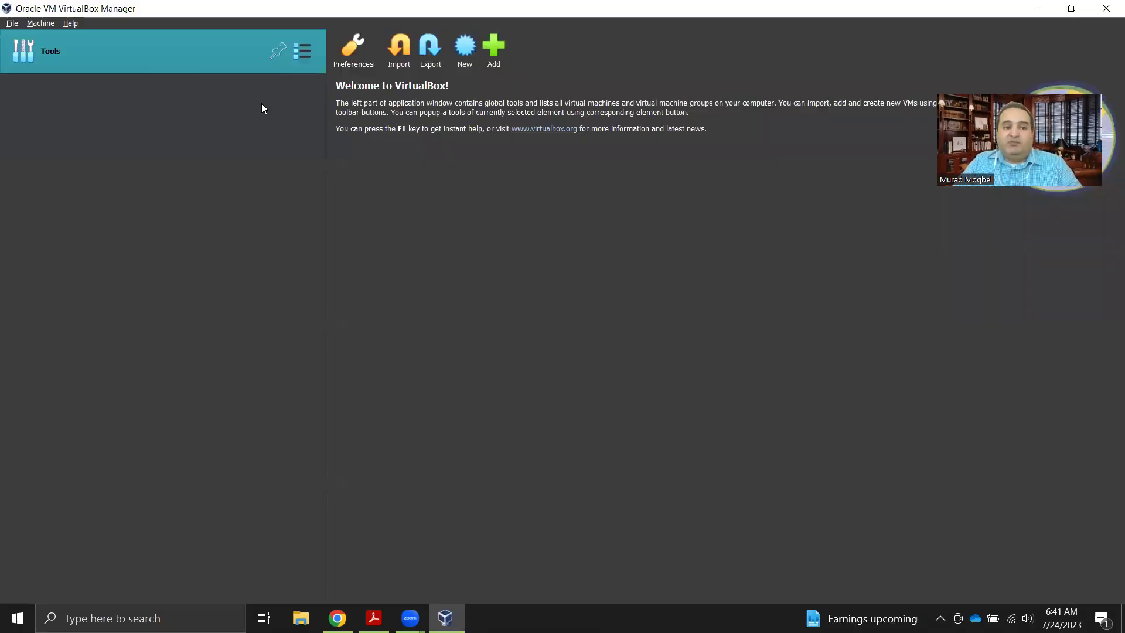
pyautogui.press('super+Left')
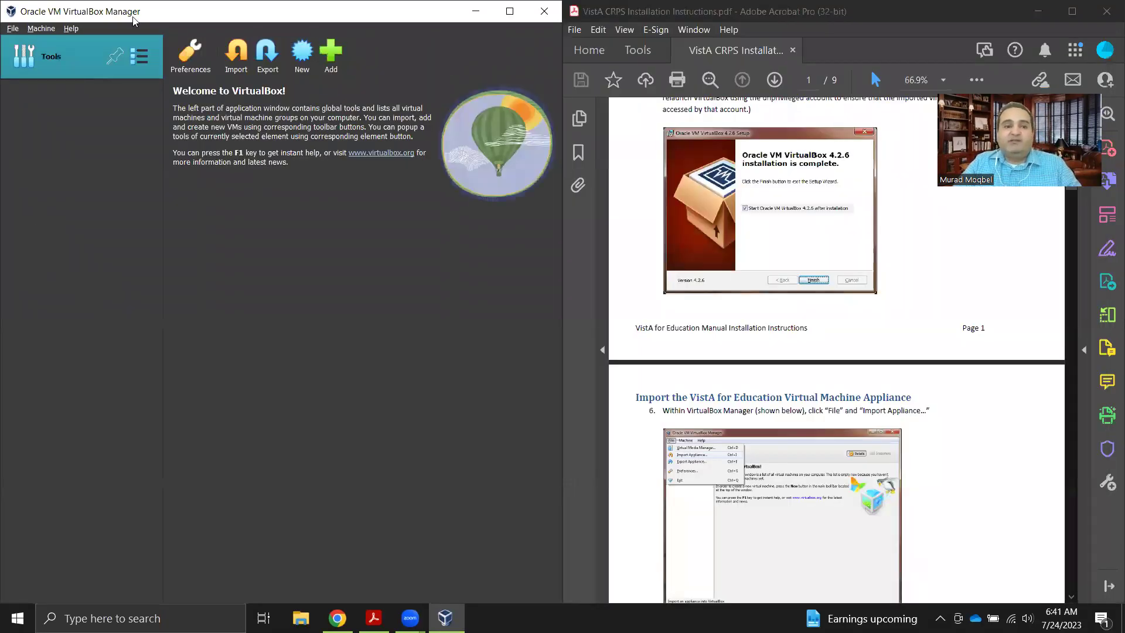
# Step: Start importing an appliance from the local file system and choose VFE2.03GTM.ova in the Desktop's VISTA Installation folder
pyautogui.click(13, 29)
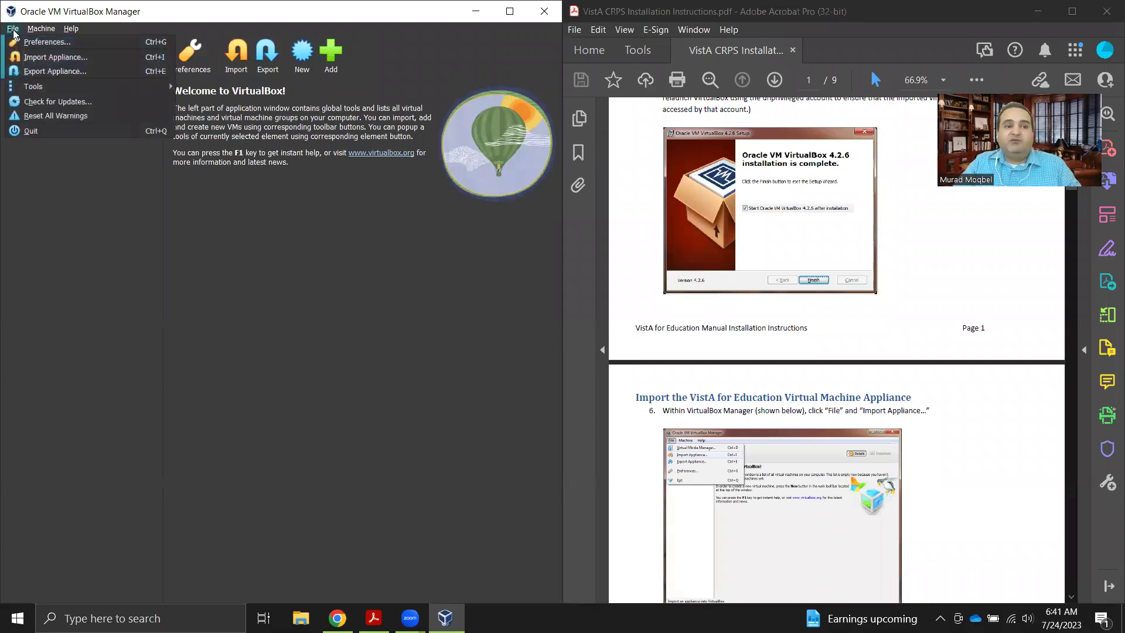
pyautogui.click(39, 57)
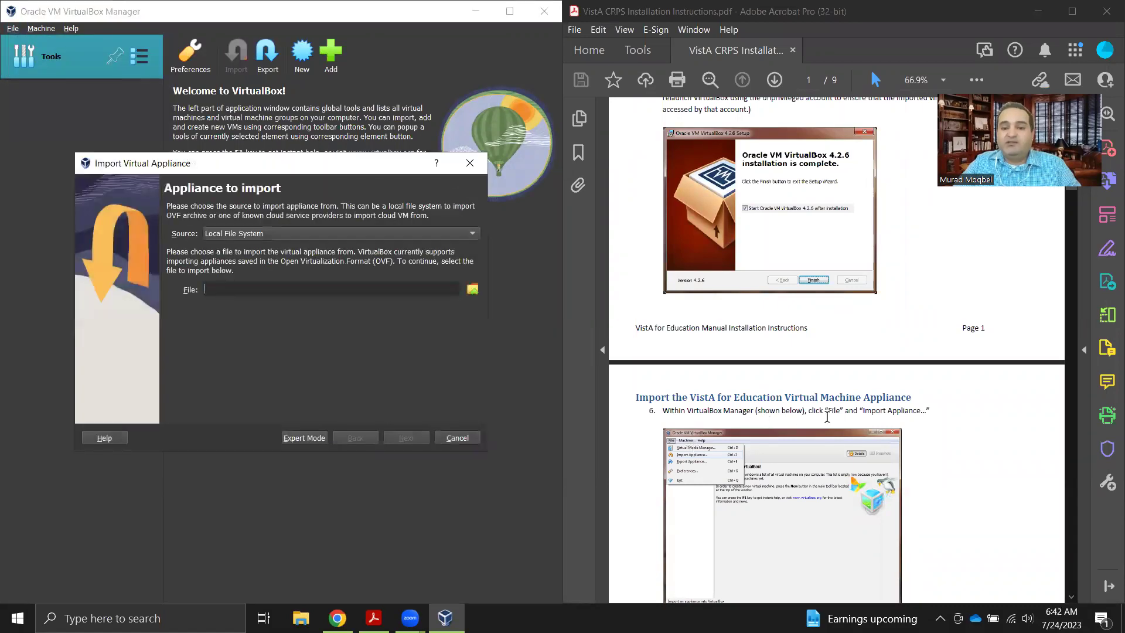
pyautogui.click(476, 292)
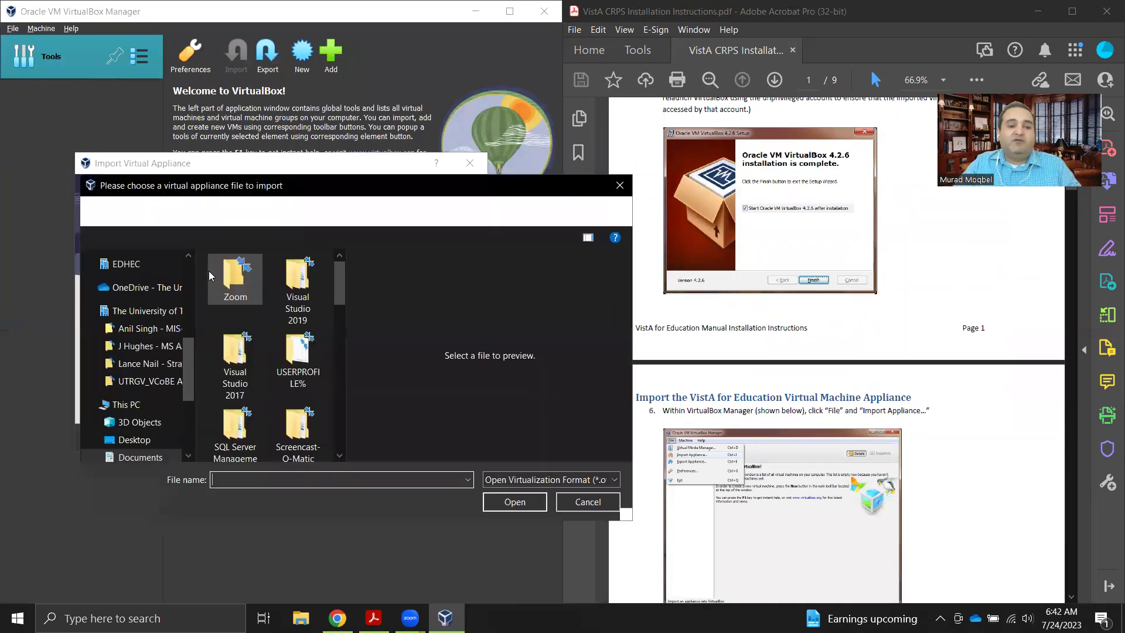
pyautogui.scroll(5, 125, 350)
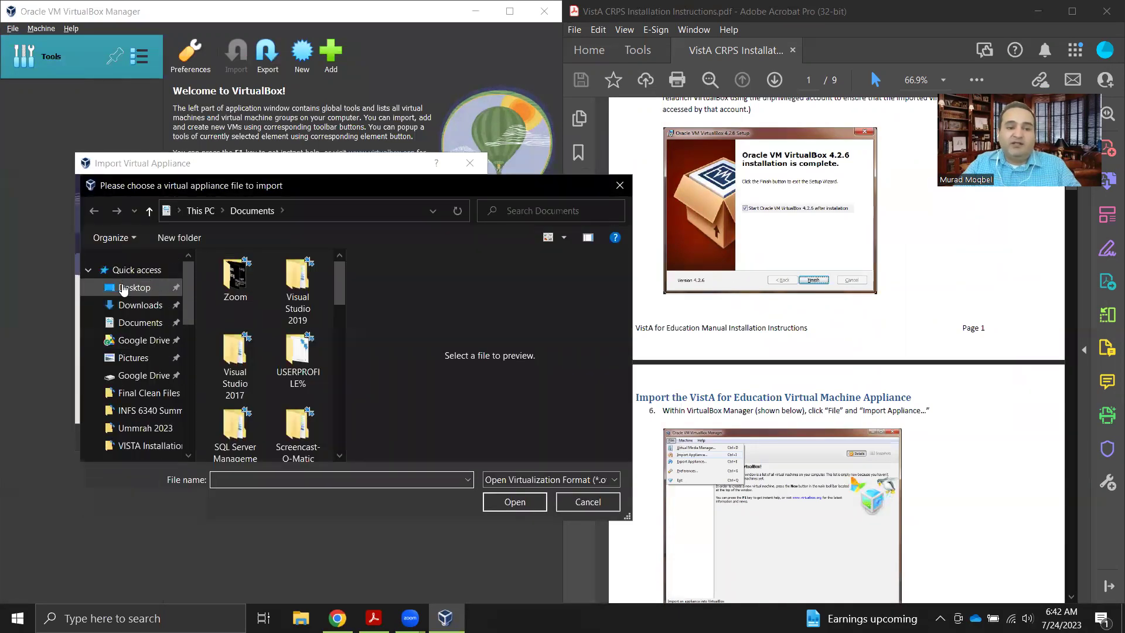
pyautogui.click(160, 289)
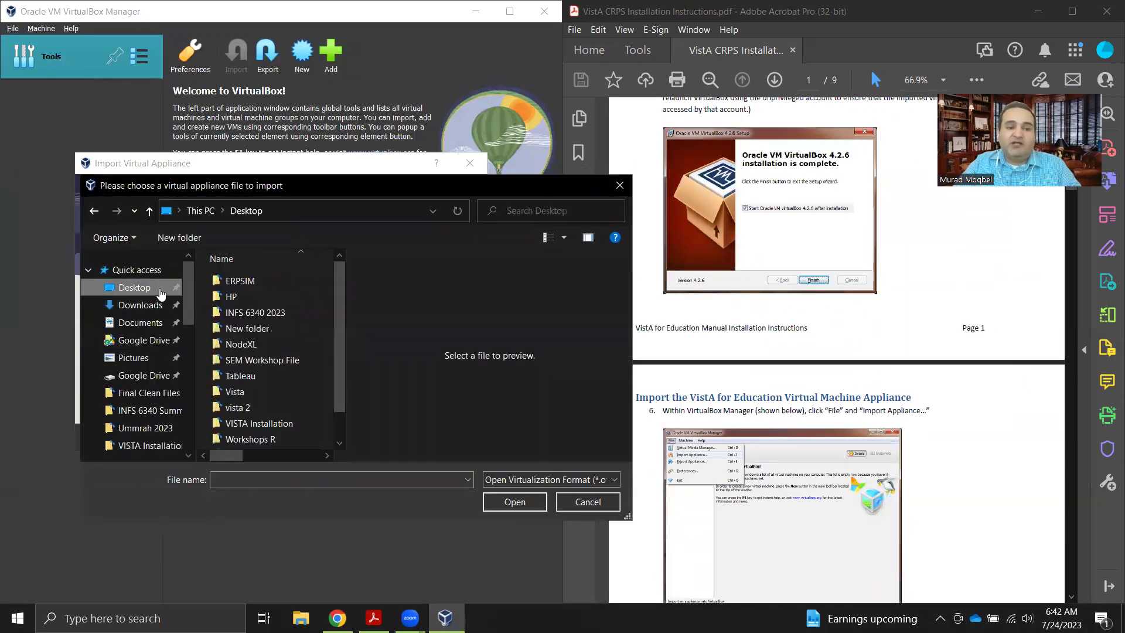
pyautogui.doubleClick(265, 424)
pyautogui.click(268, 280)
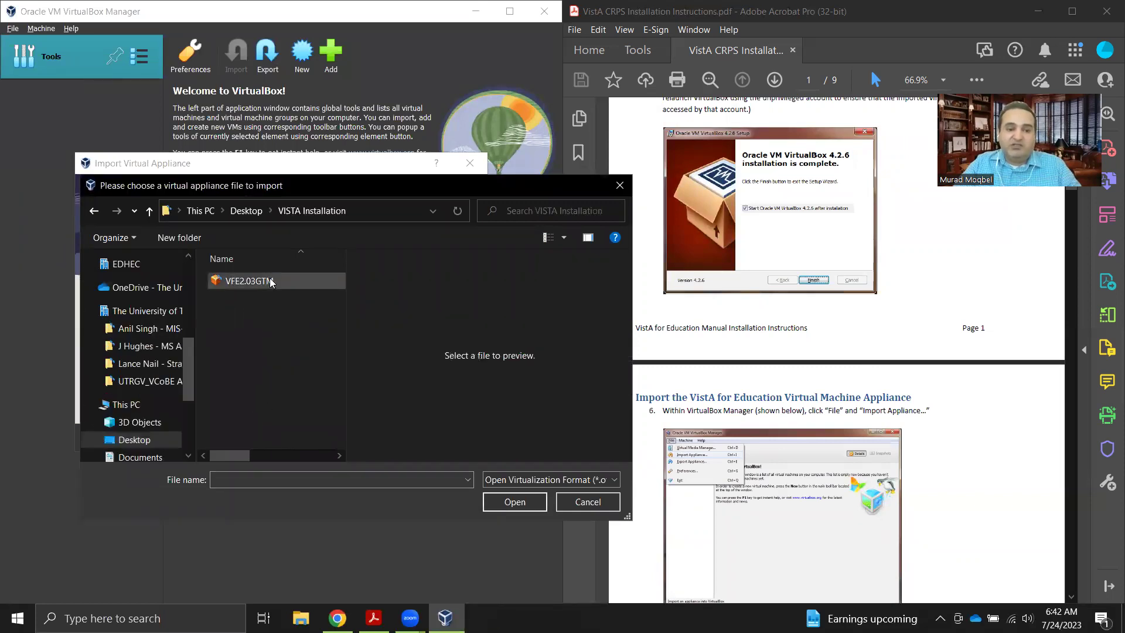
pyautogui.click(529, 498)
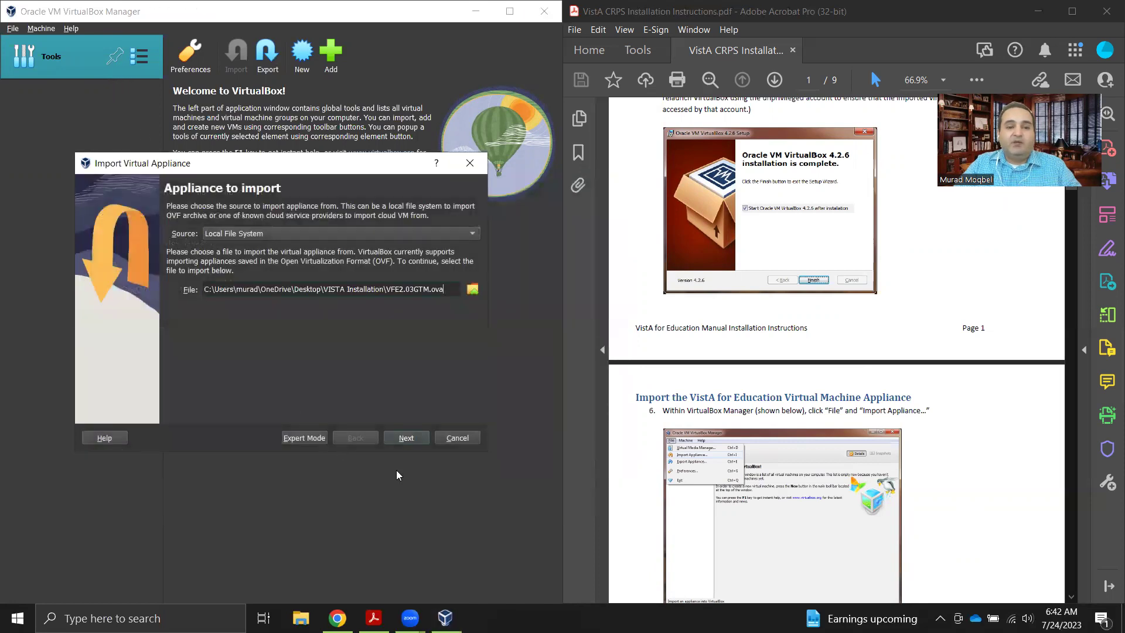
# Step: Import the VFE2.03GTM appliance with its default appliance settings
pyautogui.click(406, 437)
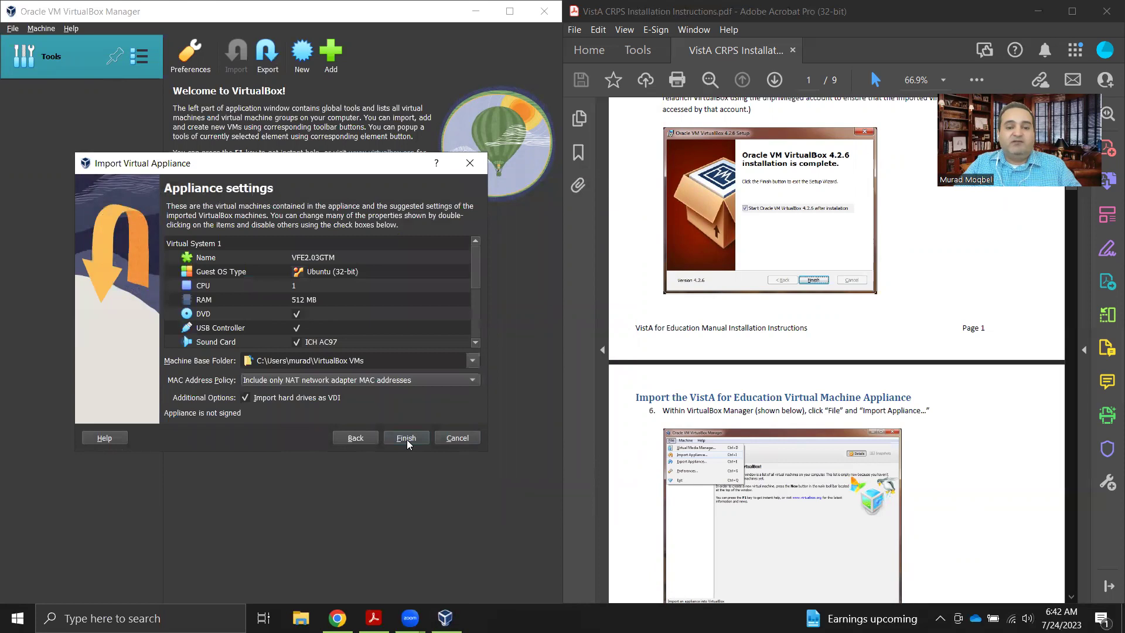
pyautogui.click(406, 439)
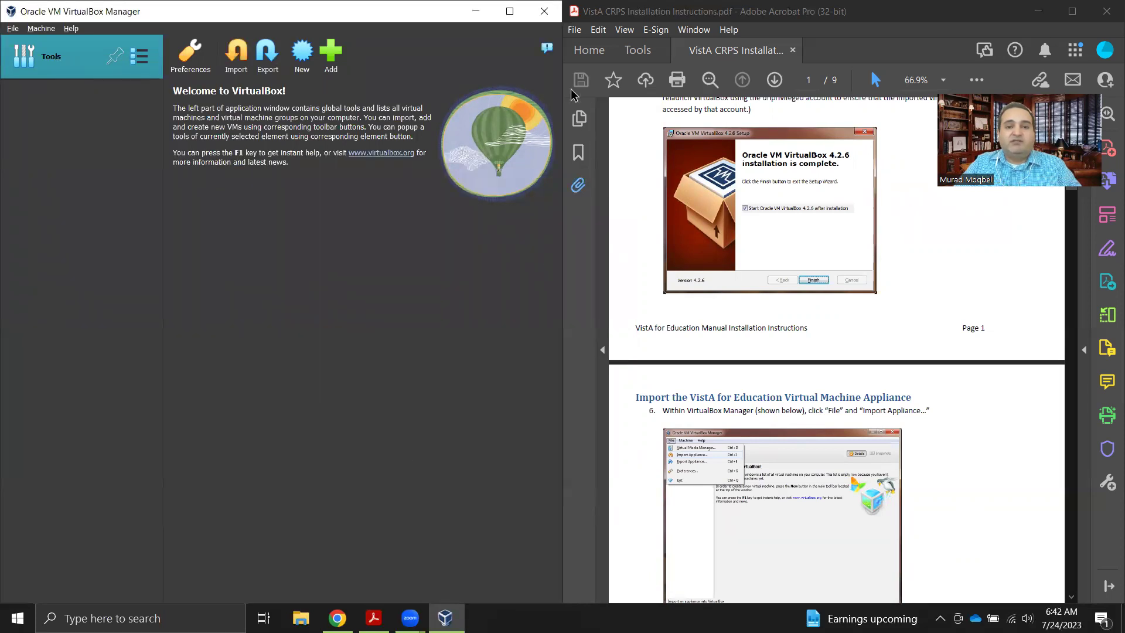
pyautogui.click(547, 48)
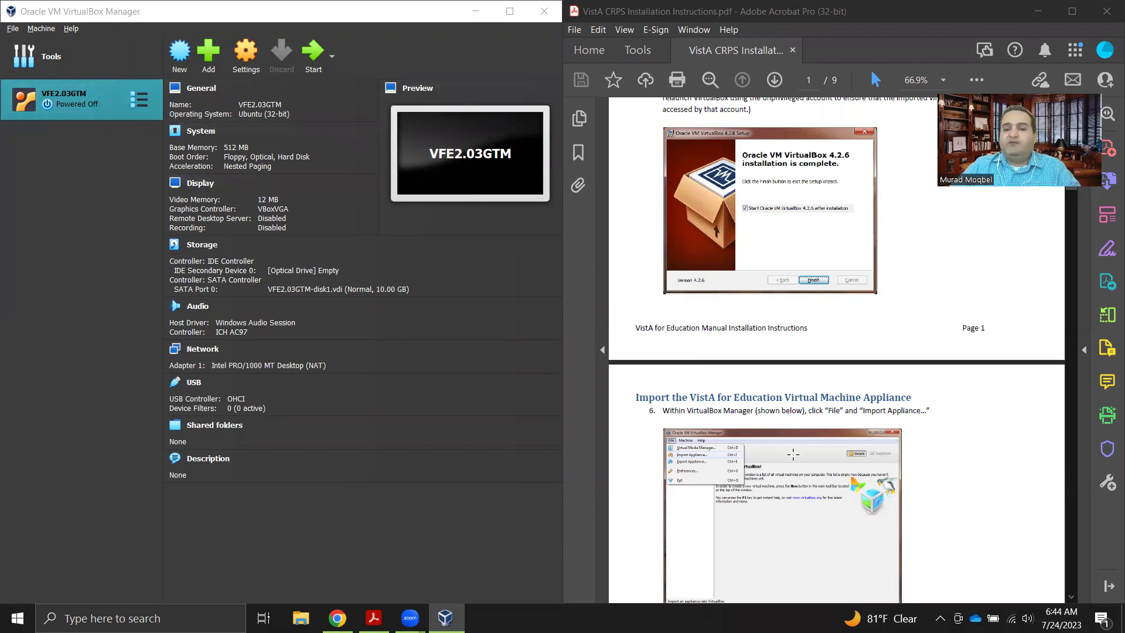
# Step: Read the installation instructions from the appliance import section through step 10 of the Install CPRS section
pyautogui.scroll(-3, 793, 455)
pyautogui.scroll(-3, 744, 393)
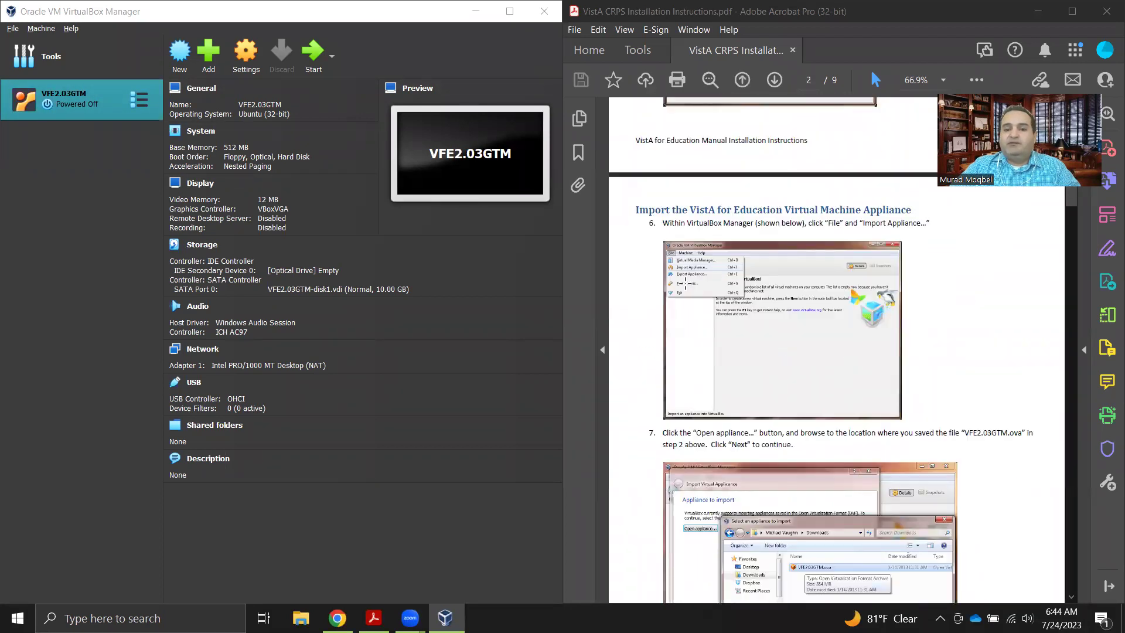
pyautogui.scroll(-12, 783, 460)
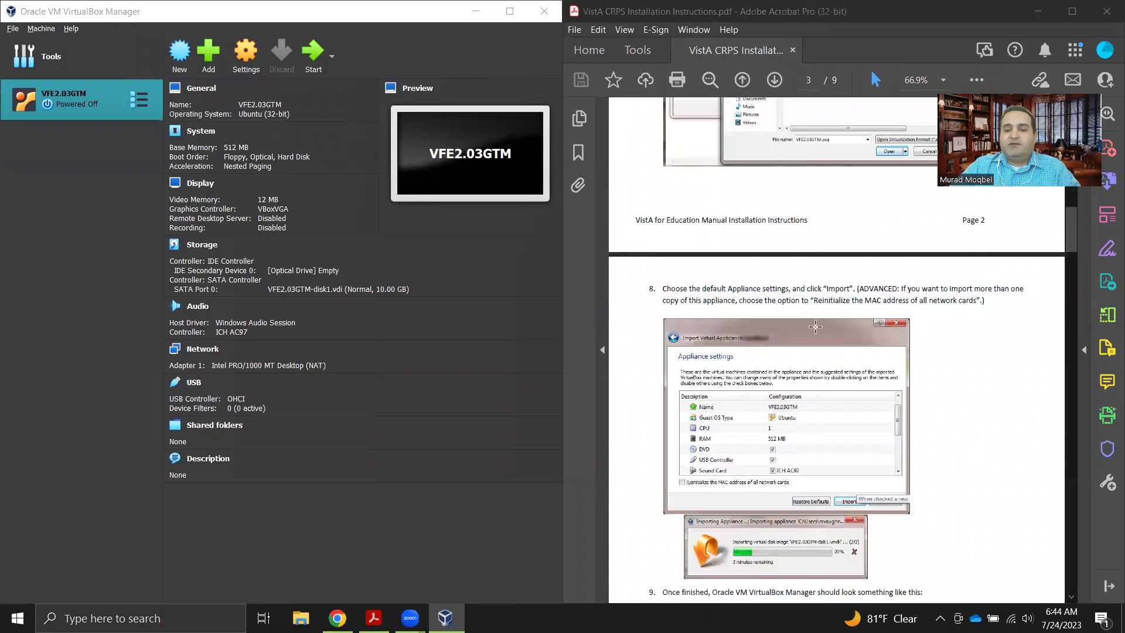
pyautogui.scroll(-4, 789, 371)
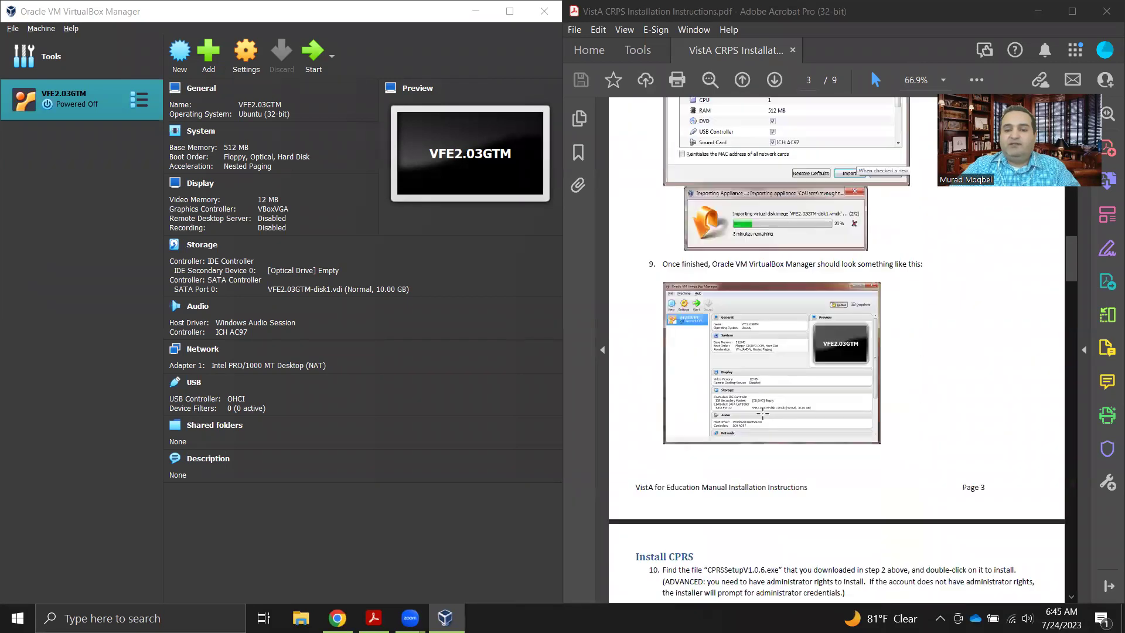
pyautogui.scroll(-2, 708, 339)
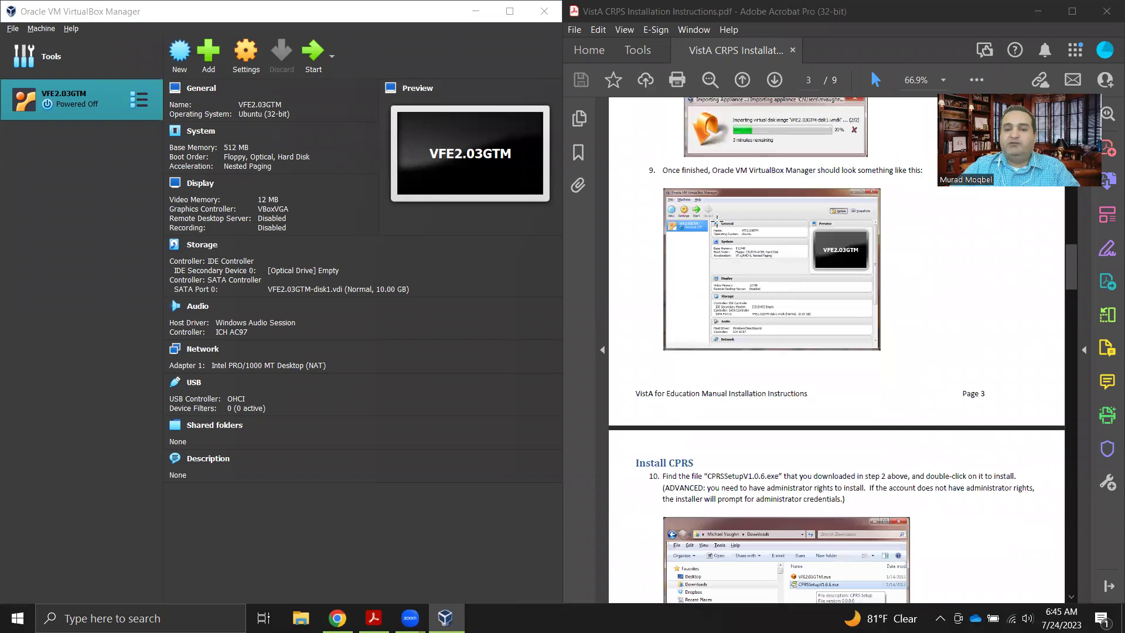
pyautogui.scroll(-1, 749, 301)
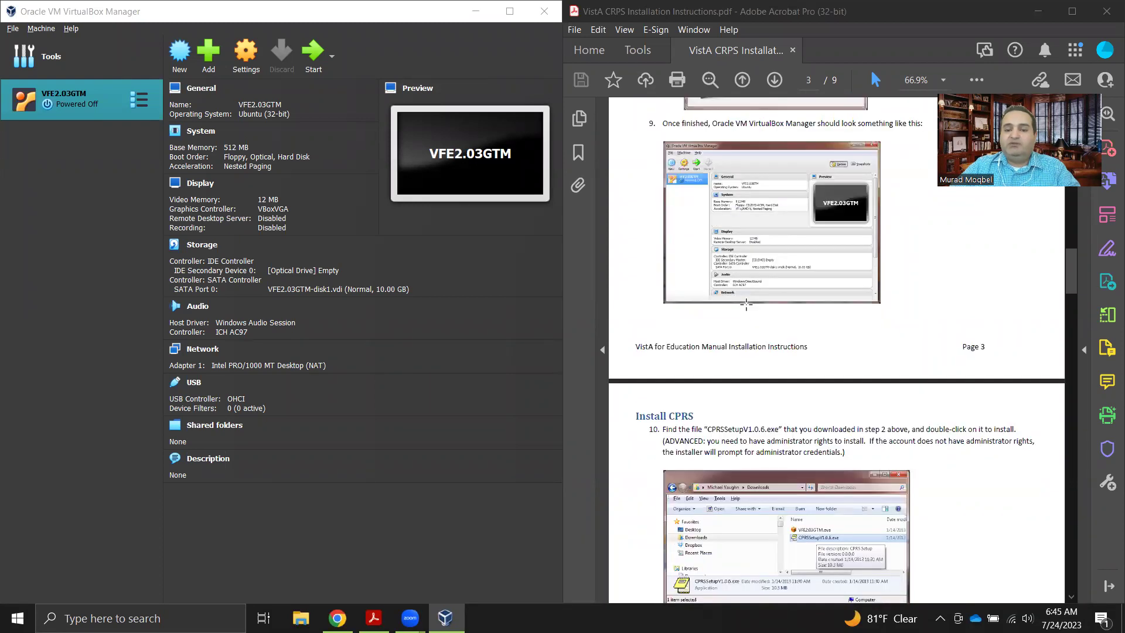
pyautogui.scroll(1, 699, 357)
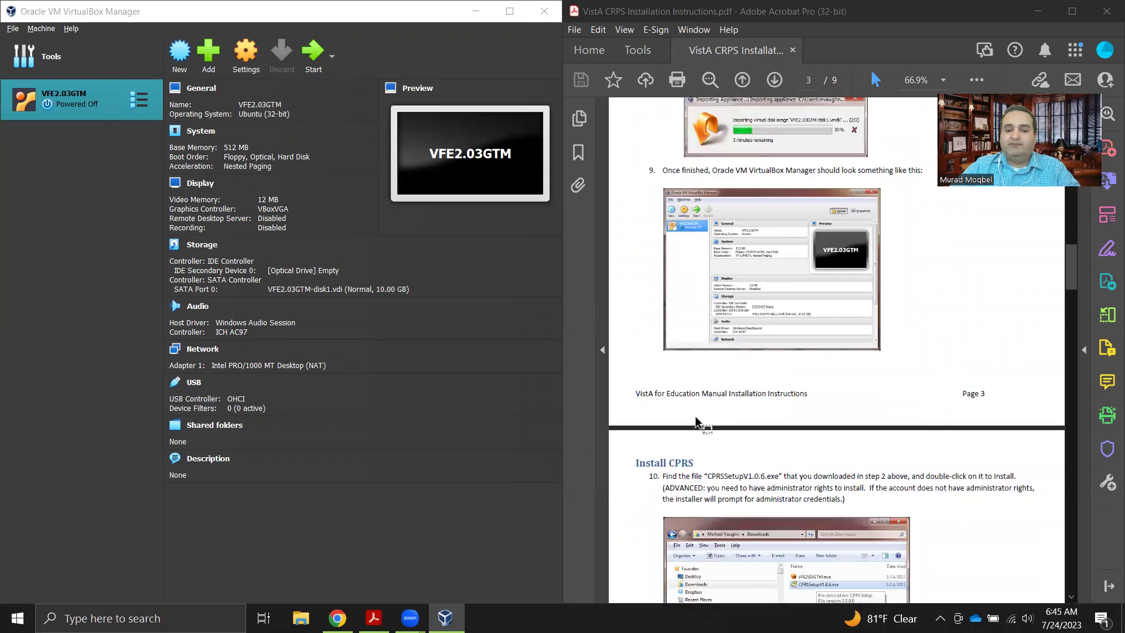
pyautogui.scroll(1, 781, 255)
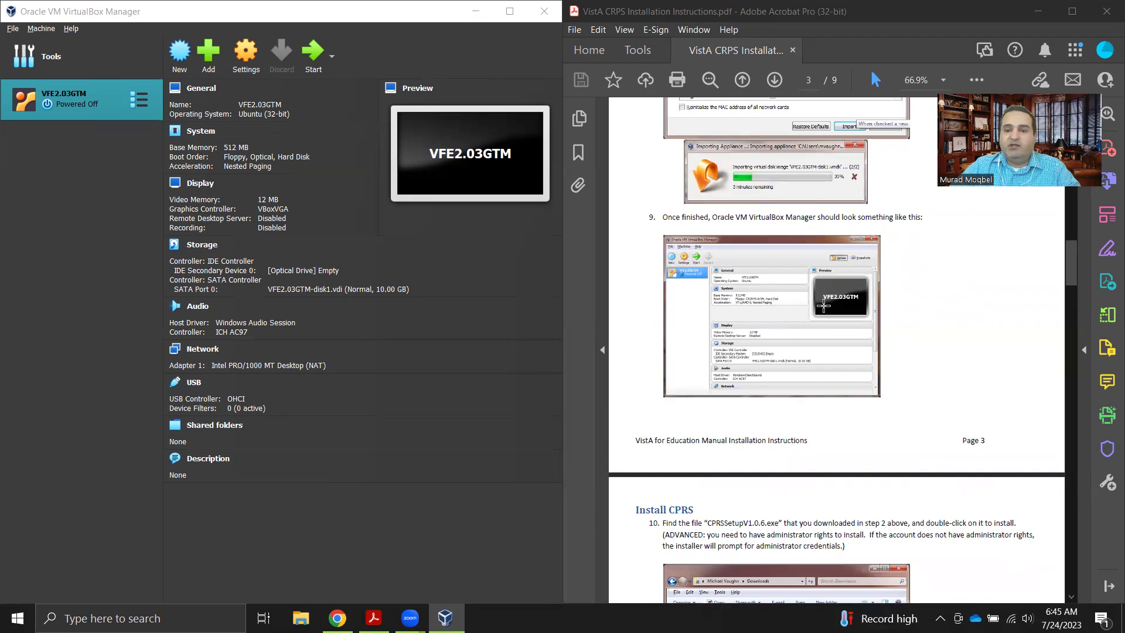
pyautogui.scroll(-1, 817, 302)
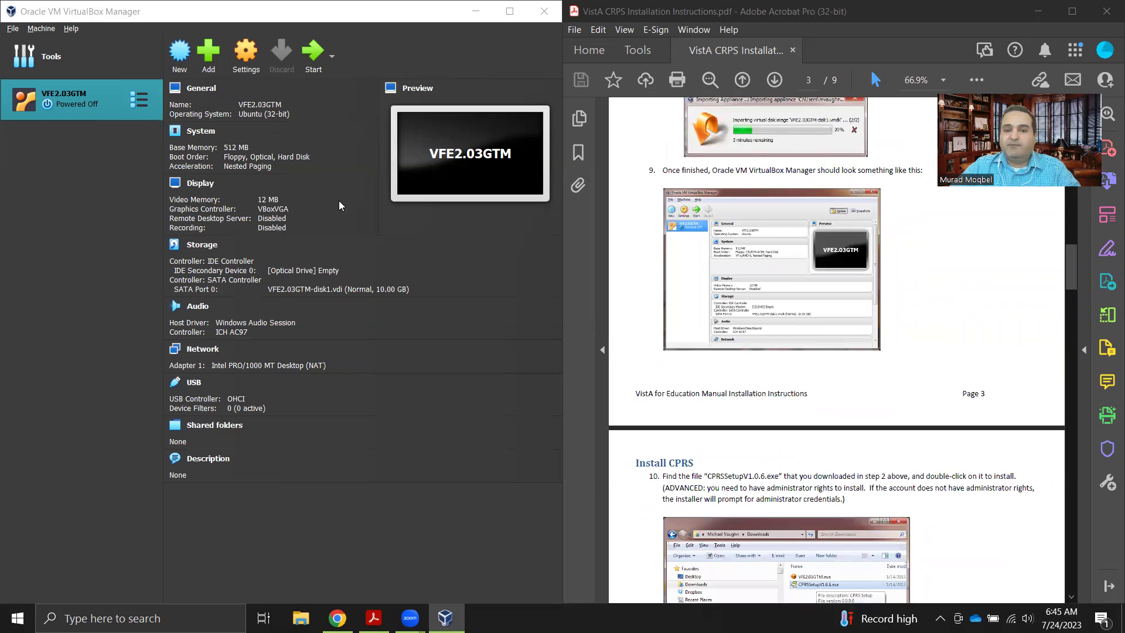
pyautogui.scroll(-3, 798, 374)
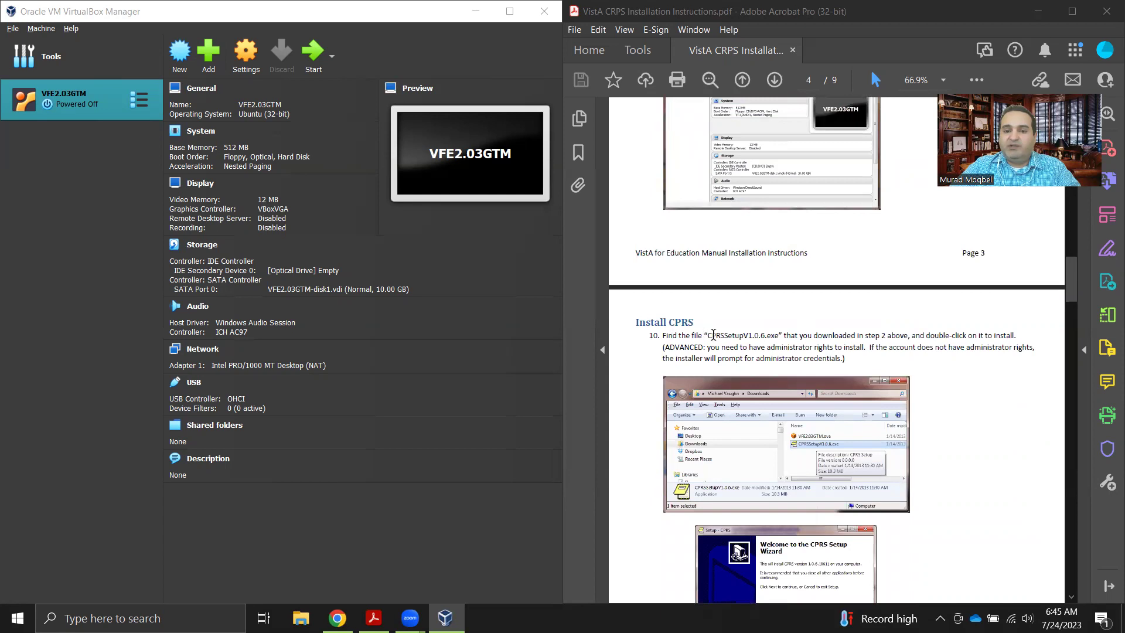
pyautogui.scroll(-8, 697, 340)
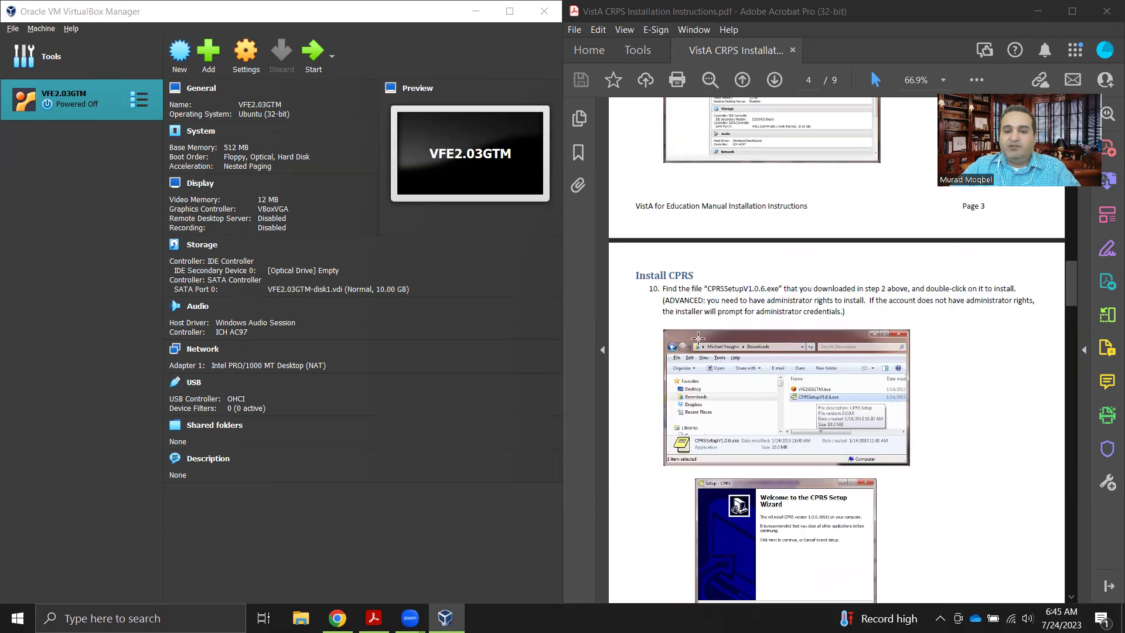
pyautogui.scroll(7, 695, 337)
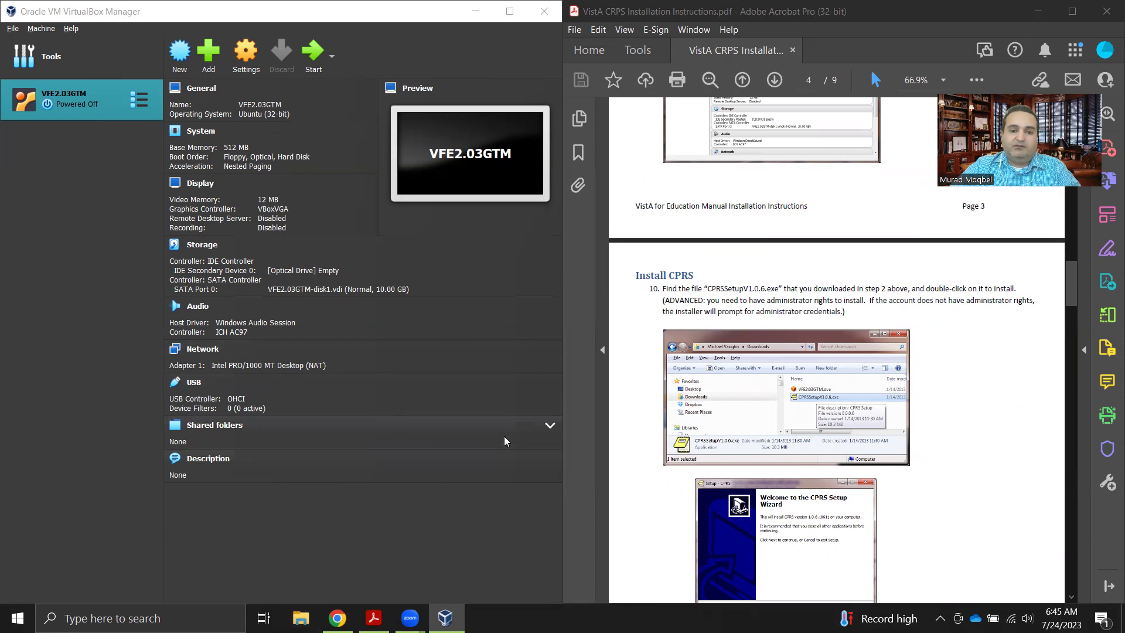
# Step: Open the VISTA Installation folder on the Desktop and run CPRSSetupV1.0.6
pyautogui.press('super+e')
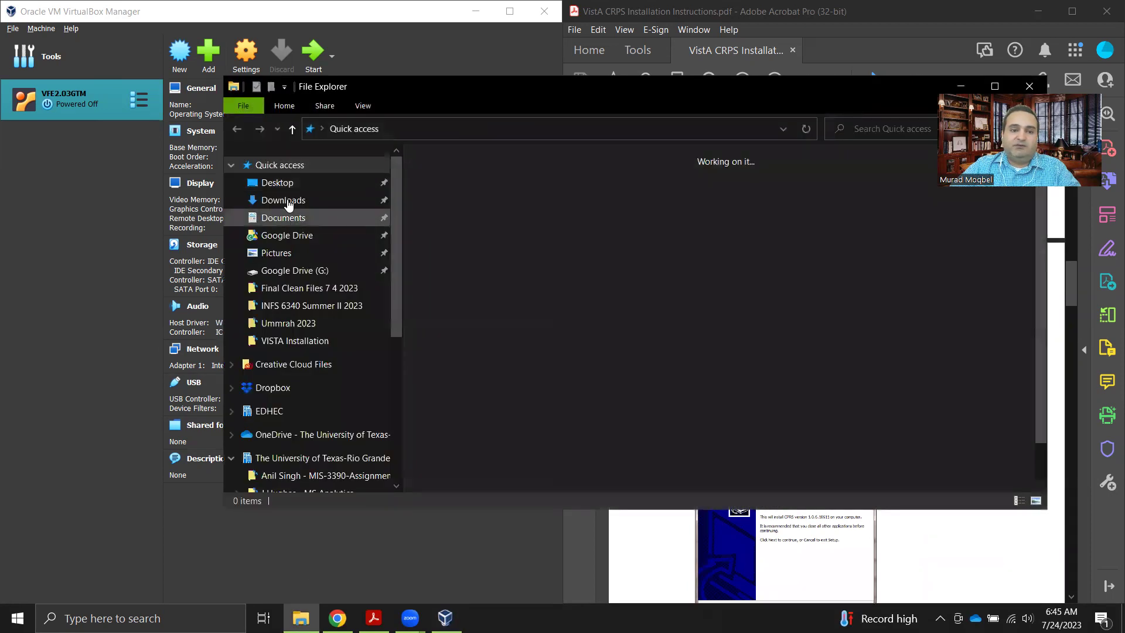
pyautogui.click(275, 183)
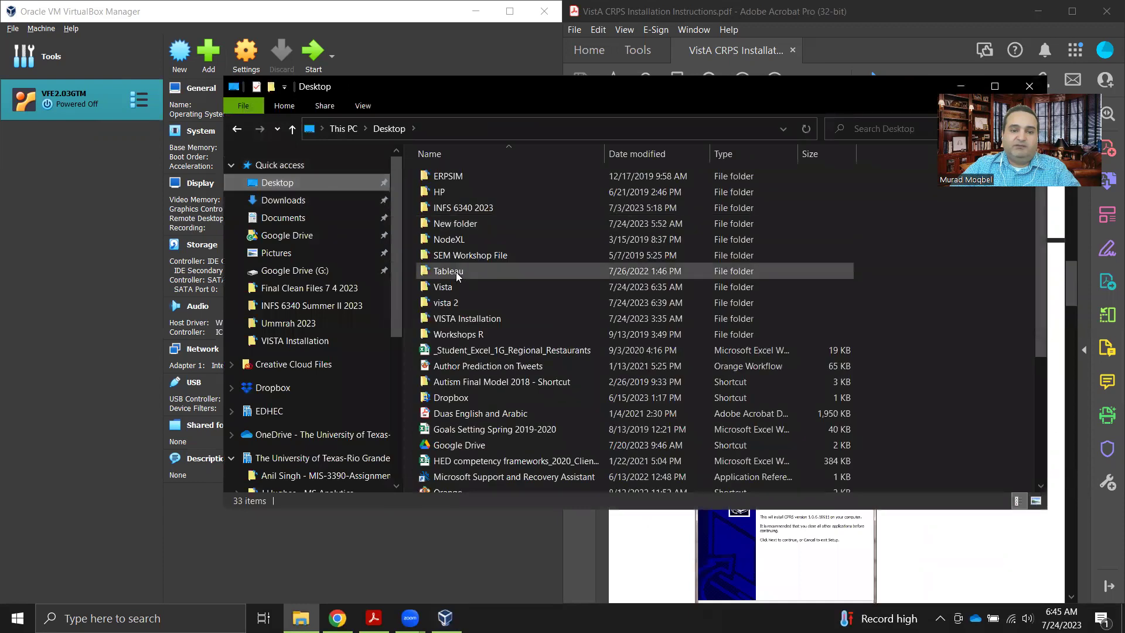
pyautogui.click(464, 319)
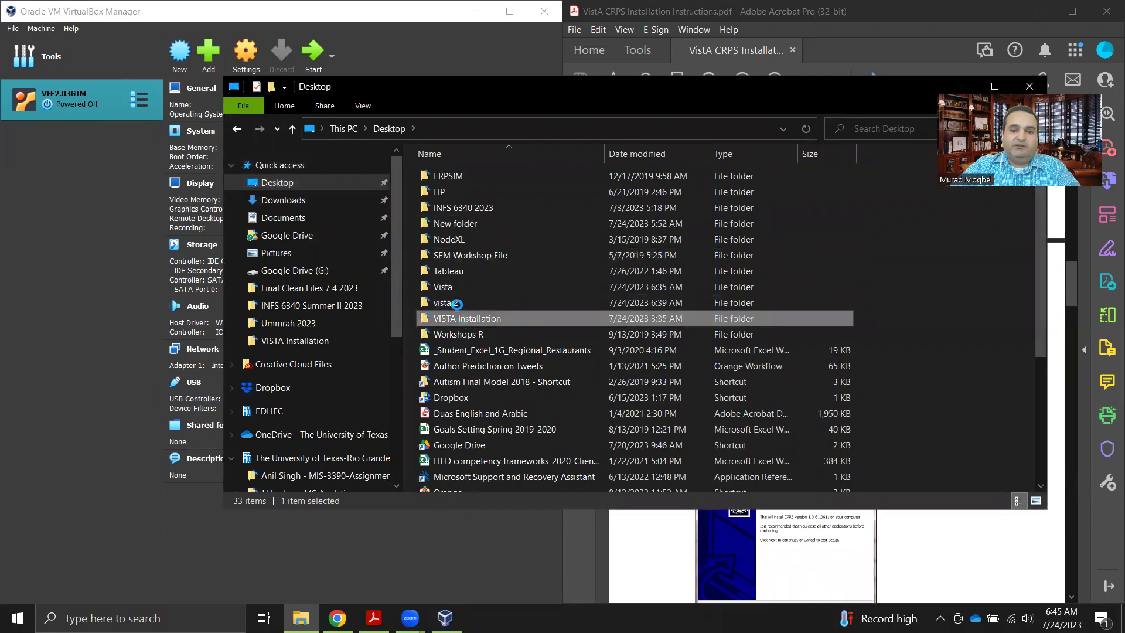
pyautogui.press('Return')
pyautogui.click(458, 191)
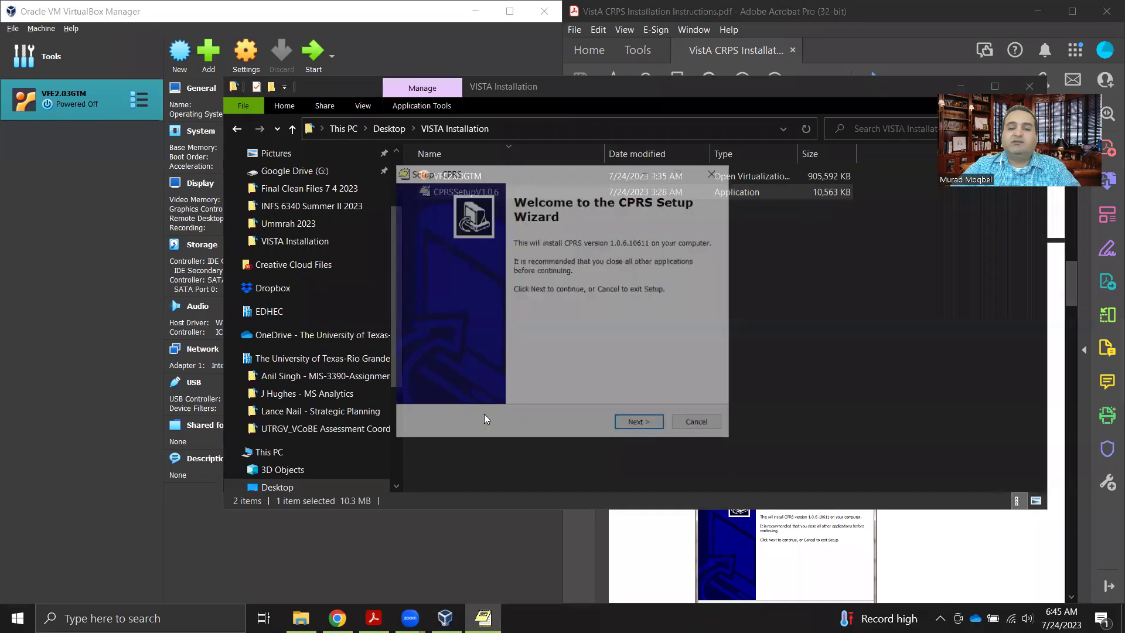
# Step: Install CPRS to the default location C:\Program Files (x86)\VistA and finish the setup wizard
pyautogui.click(643, 426)
pyautogui.click(645, 425)
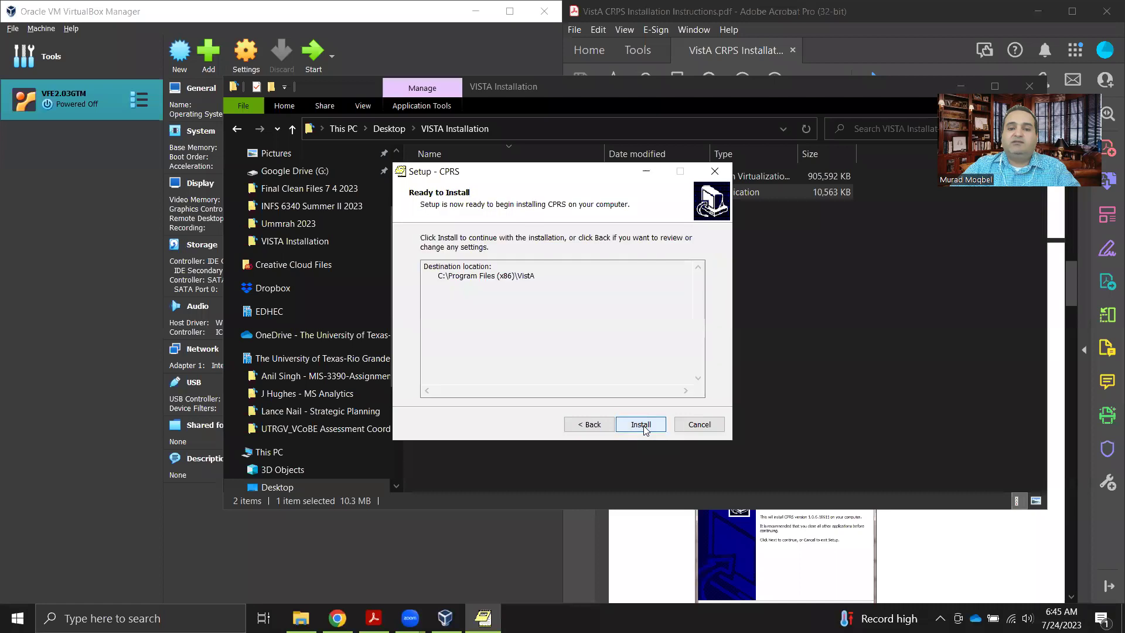
pyautogui.click(647, 425)
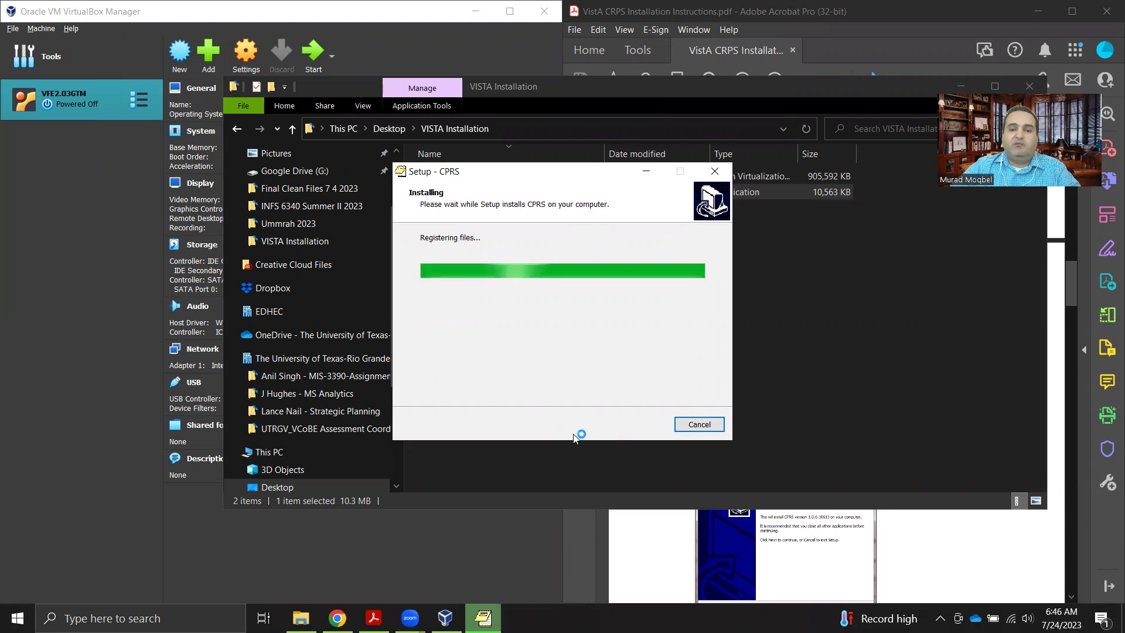
pyautogui.click(644, 425)
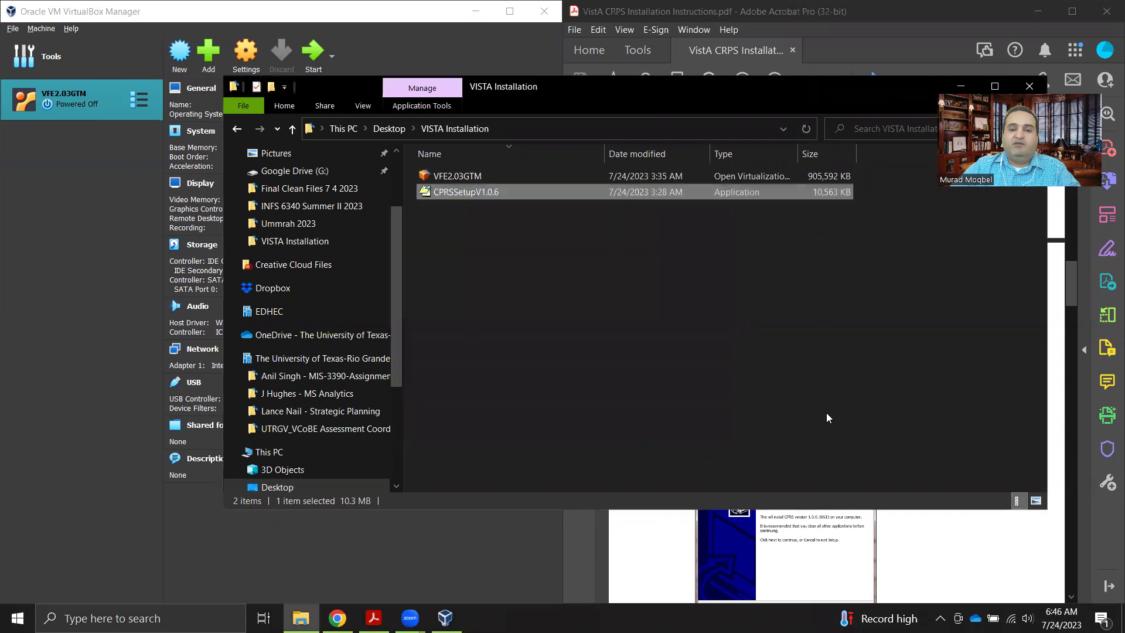
# Step: Consult the Launching VistA for Education section of the instructions and start the VFE2.03GTM virtual machine in VirtualBox
pyautogui.click(918, 543)
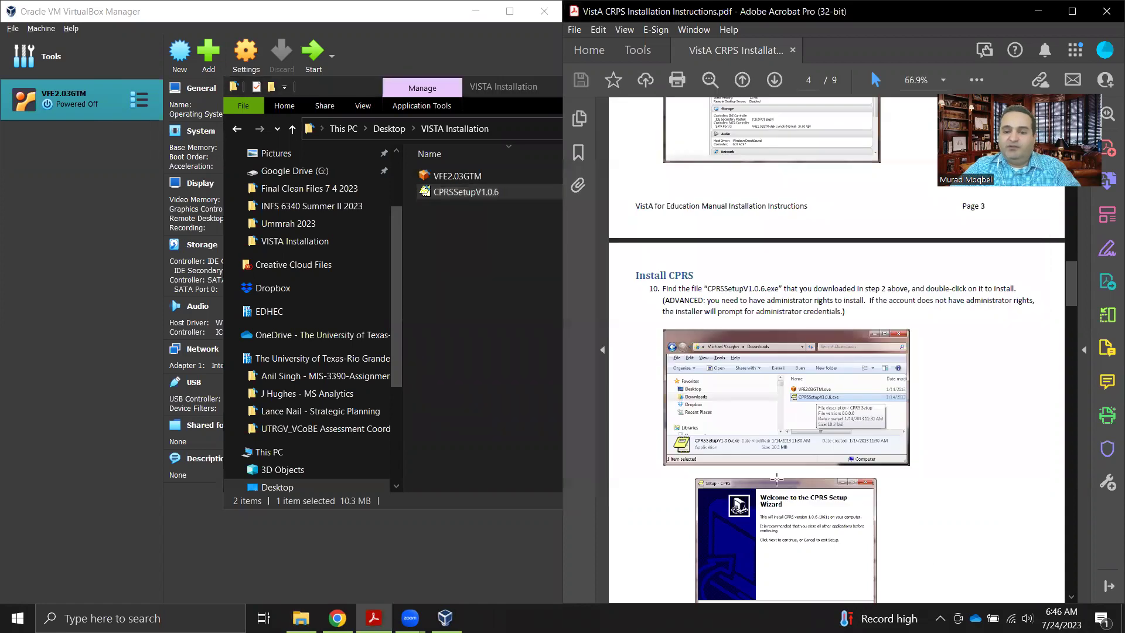
pyautogui.scroll(-5, 727, 472)
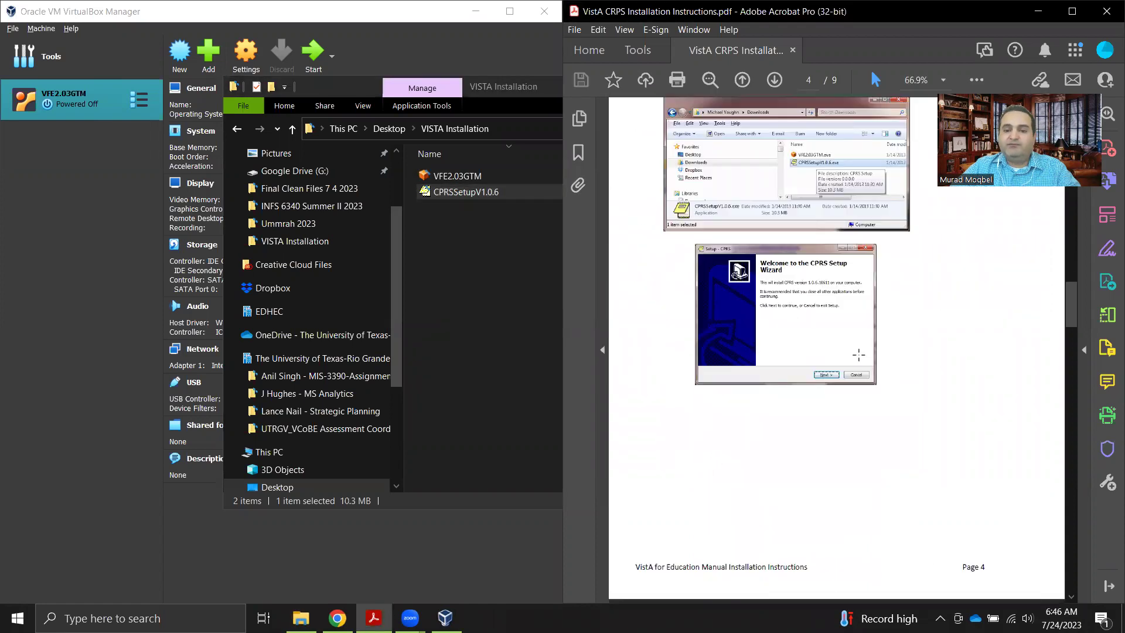
pyautogui.scroll(-3, 826, 304)
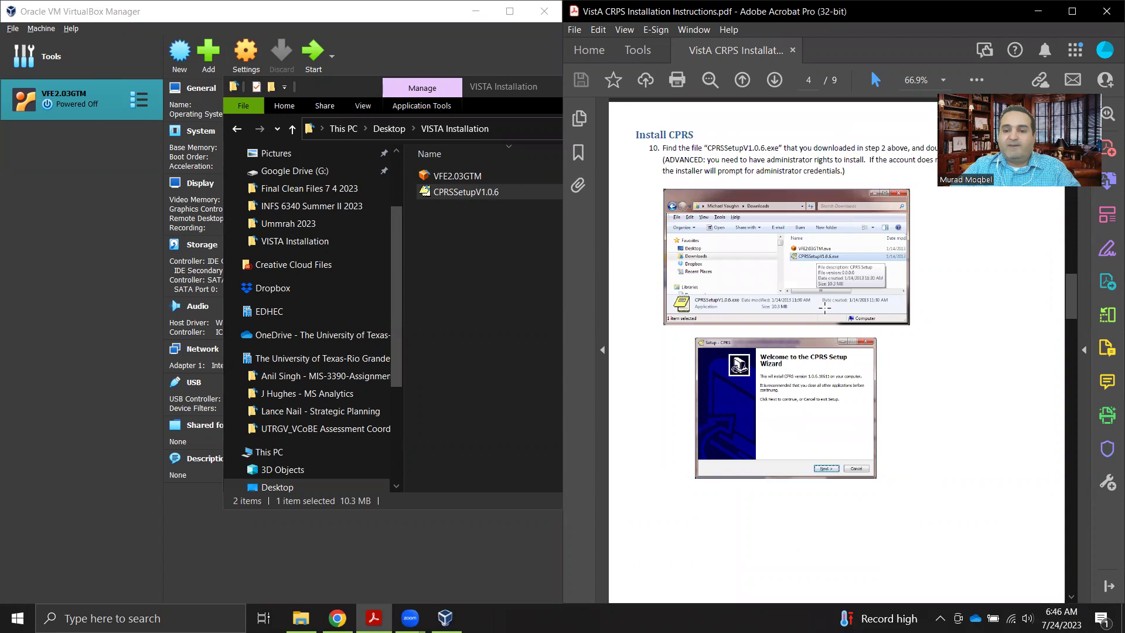
pyautogui.scroll(-20, 810, 314)
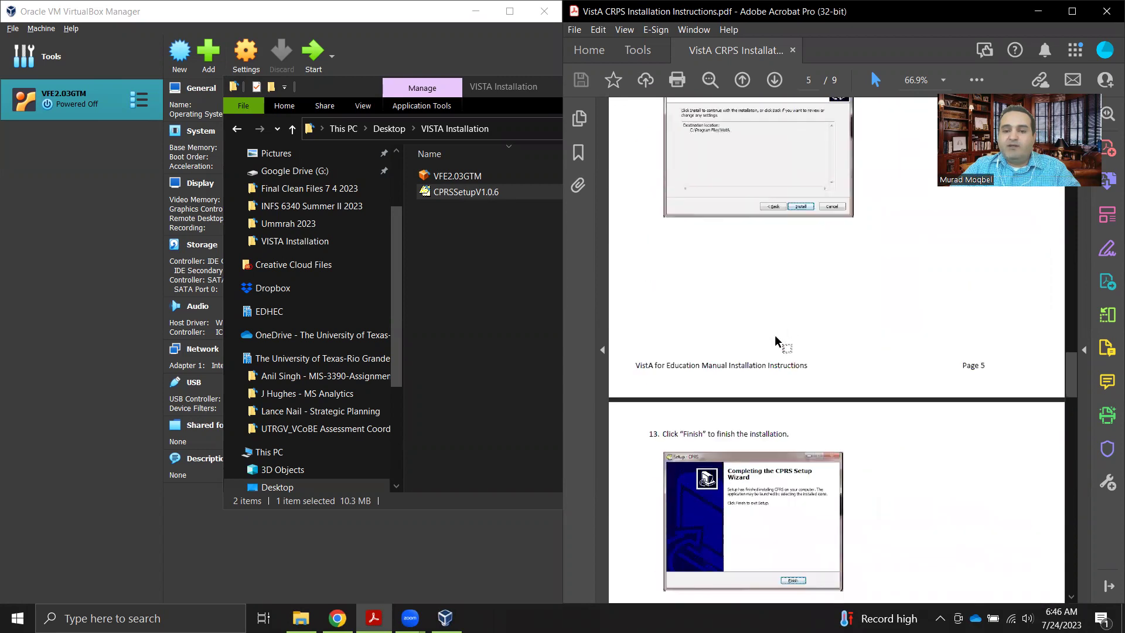
pyautogui.scroll(-4, 771, 338)
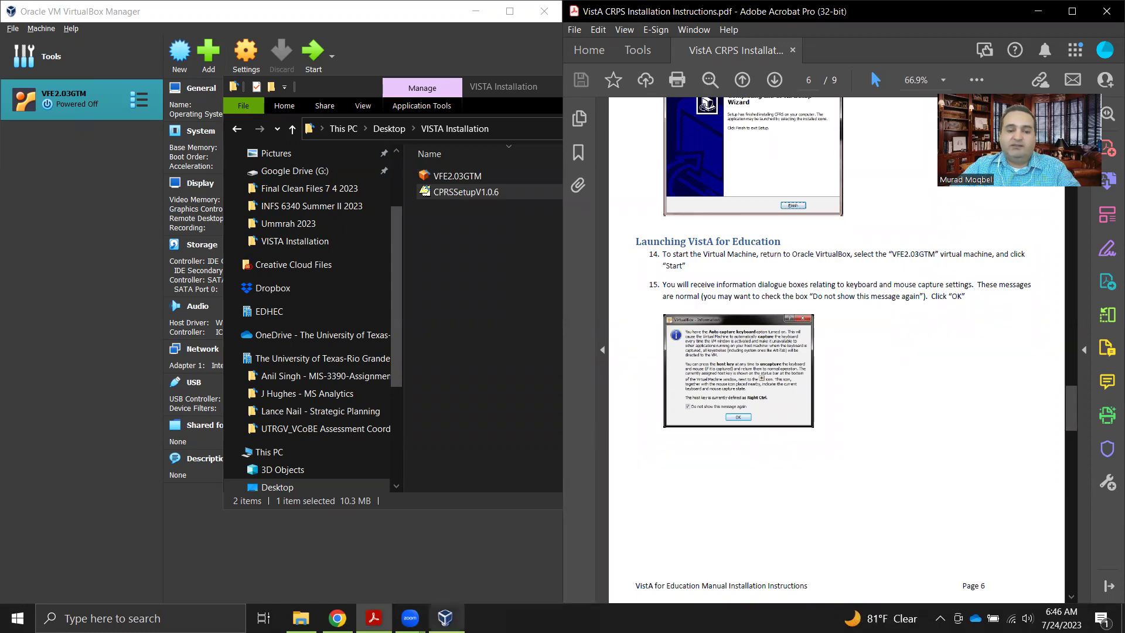
pyautogui.click(445, 618)
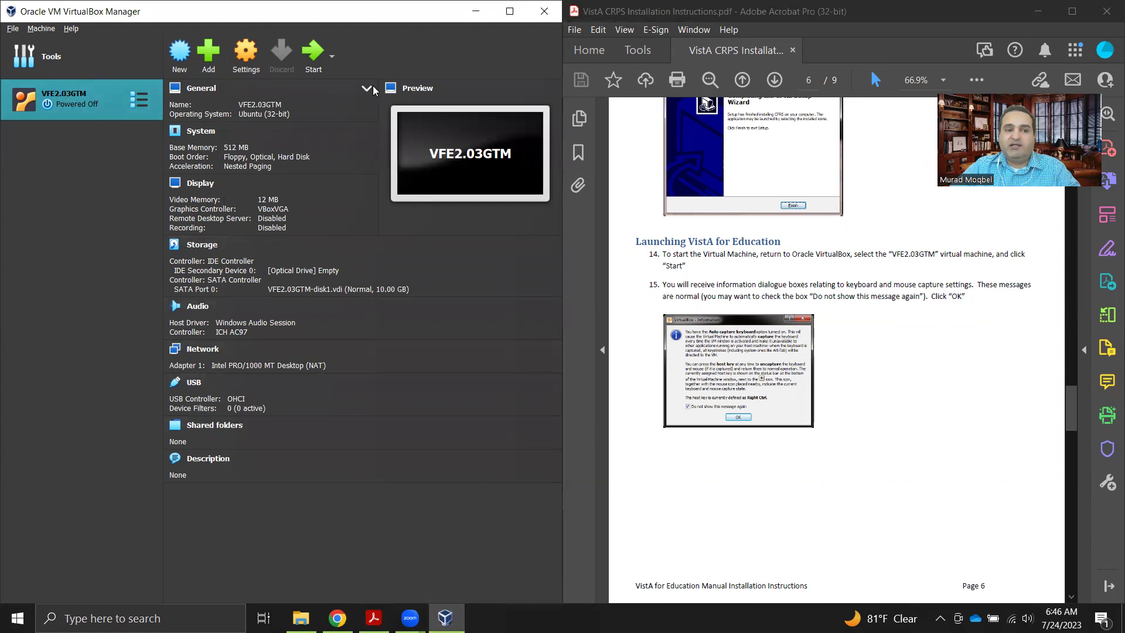
pyautogui.click(316, 66)
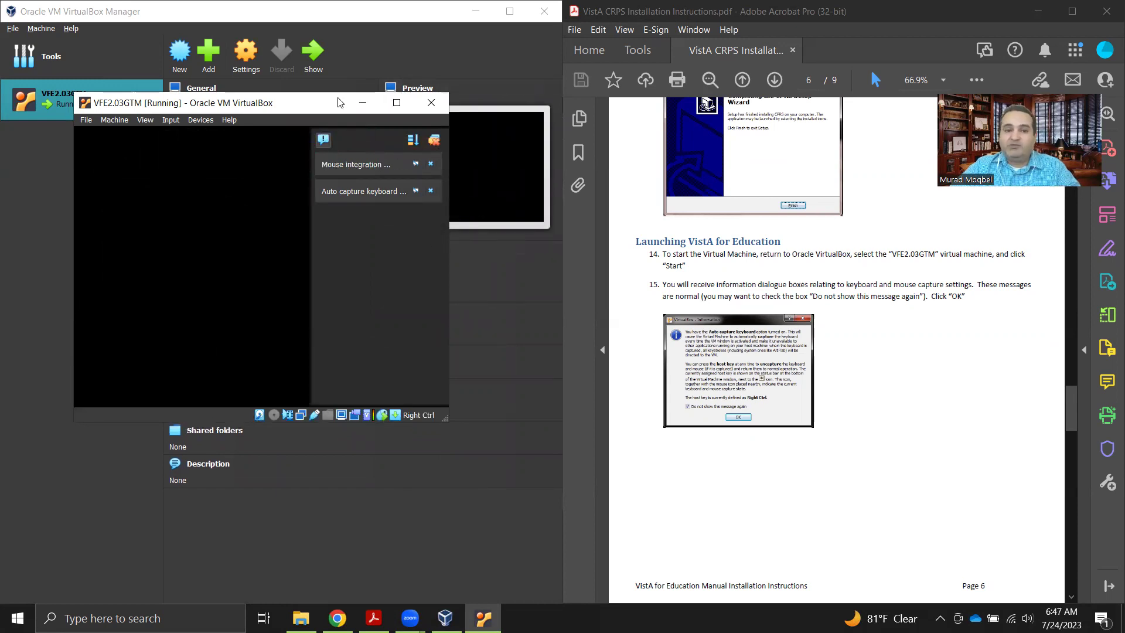
pyautogui.moveTo(311, 105); pyautogui.dragTo(284, 107)
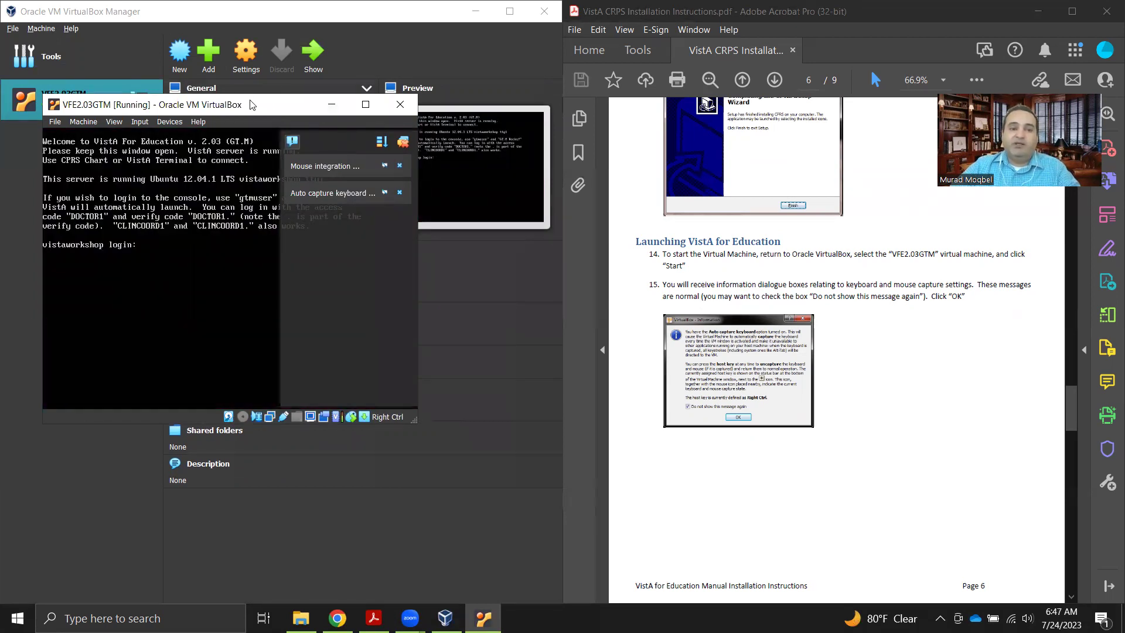
pyautogui.moveTo(256, 106); pyautogui.dragTo(254, 107)
# Step: Check the instructions up to step 18 and clear the open windows to reach the VistA_Apps folder on the desktop
pyautogui.scroll(-10, 804, 271)
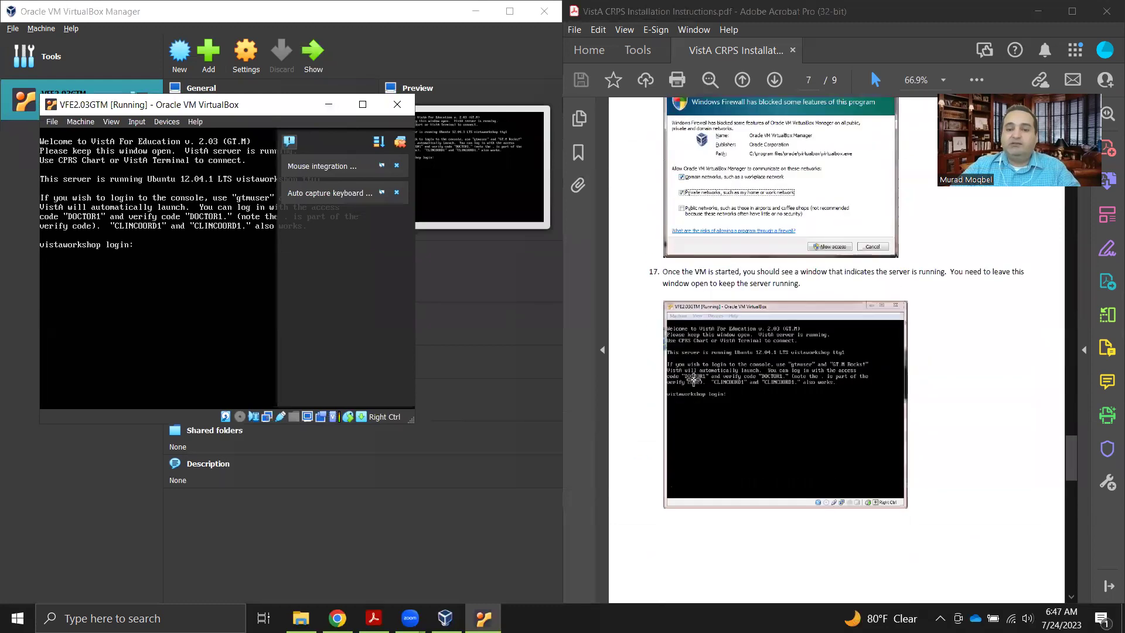
pyautogui.scroll(-1, 765, 270)
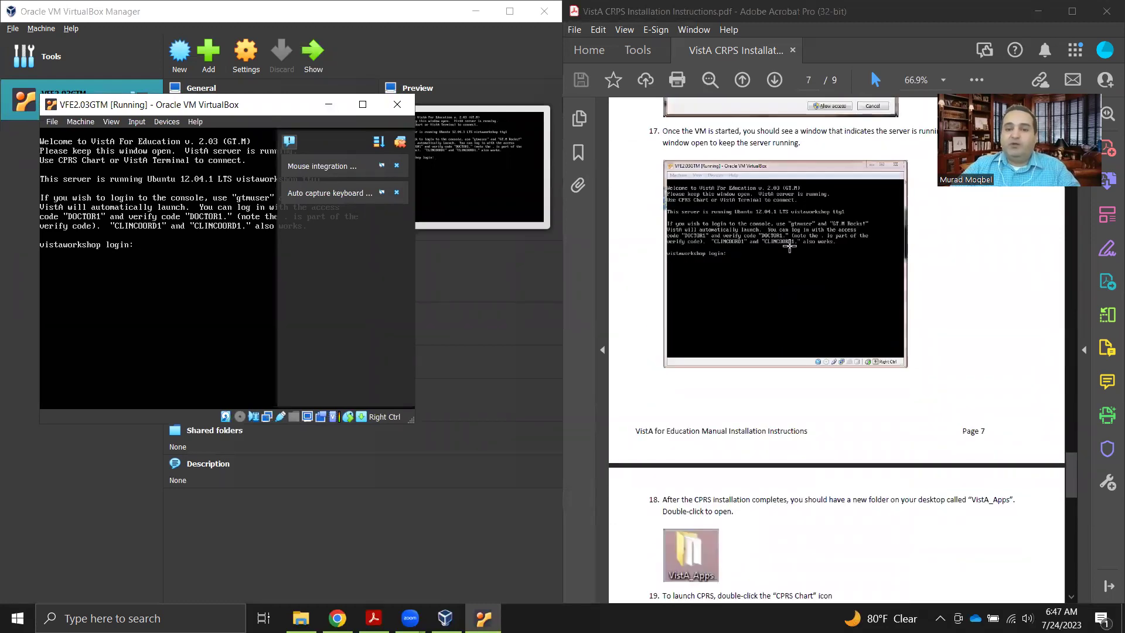
pyautogui.moveTo(300, 618)
pyautogui.click(1030, 8)
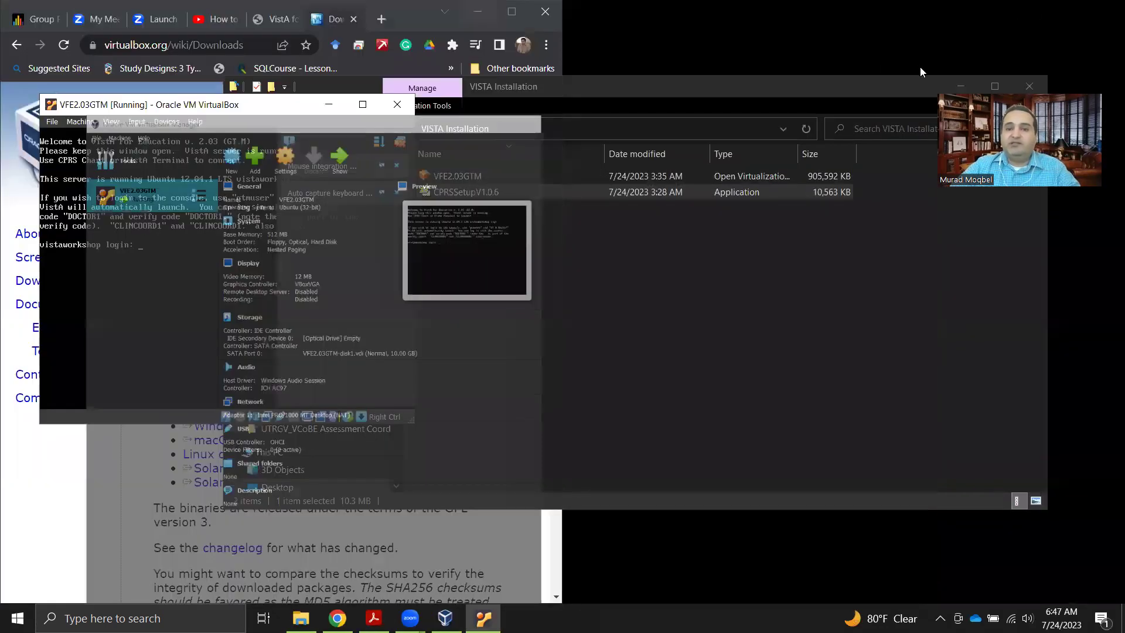
pyautogui.click(935, 82)
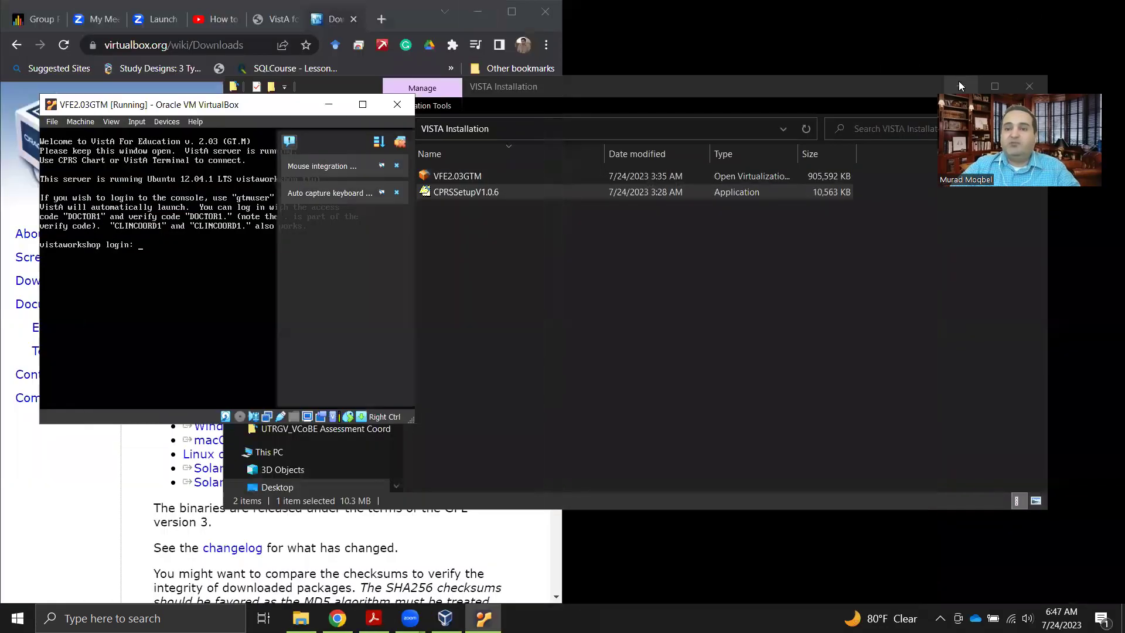
pyautogui.click(927, 82)
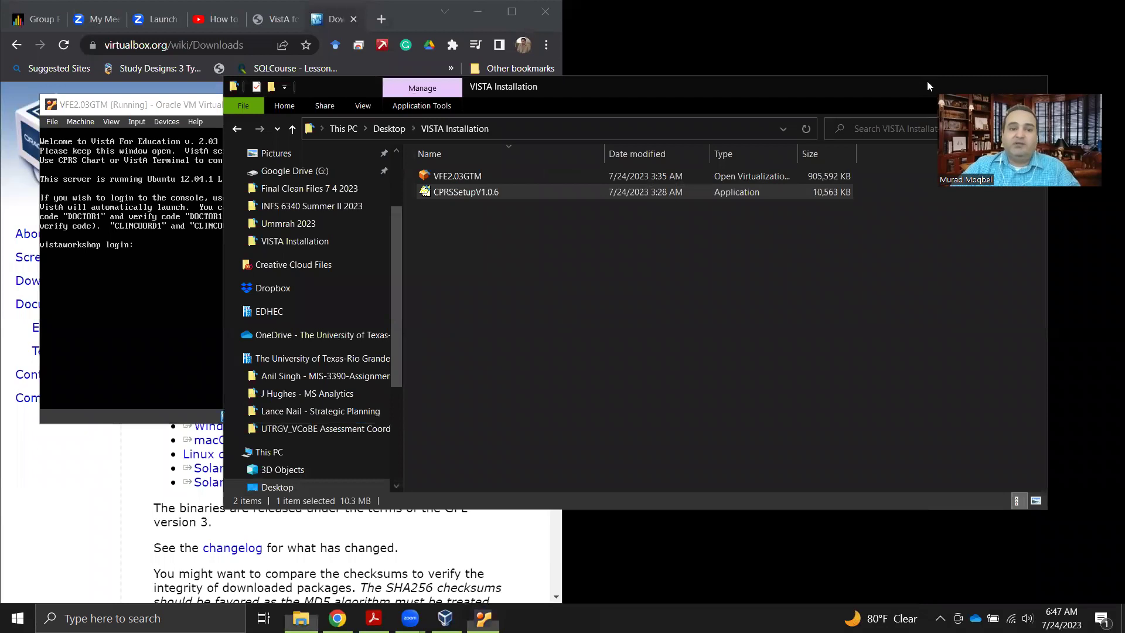
pyautogui.press('super+d')
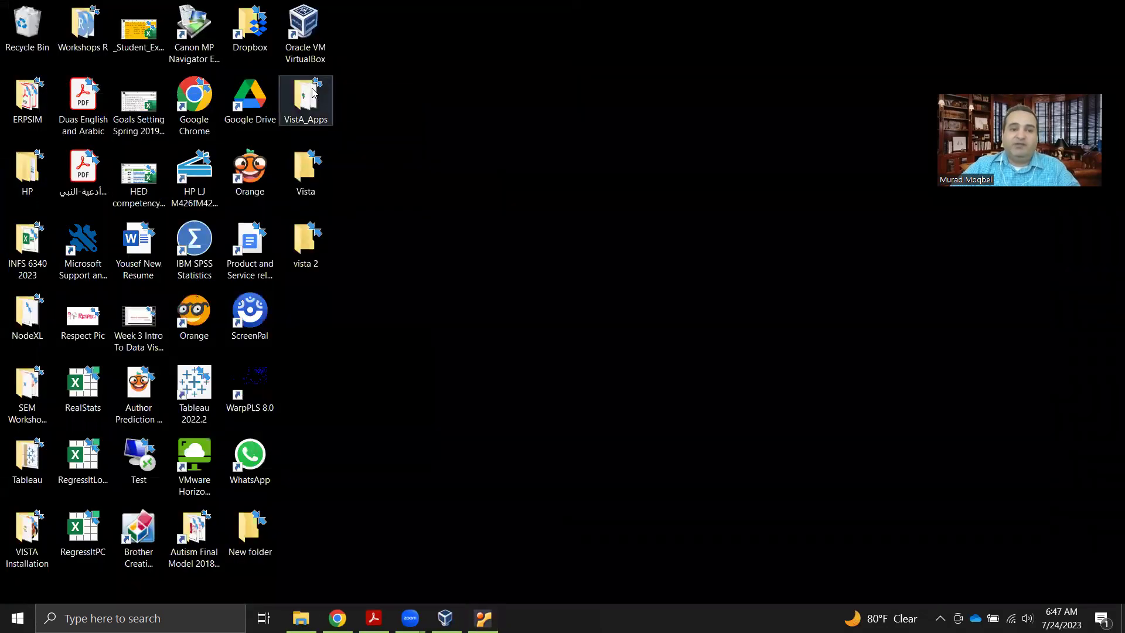
# Step: Open the VistA_Apps folder on the desktop and launch CPRS Chart
pyautogui.moveTo(307, 107)
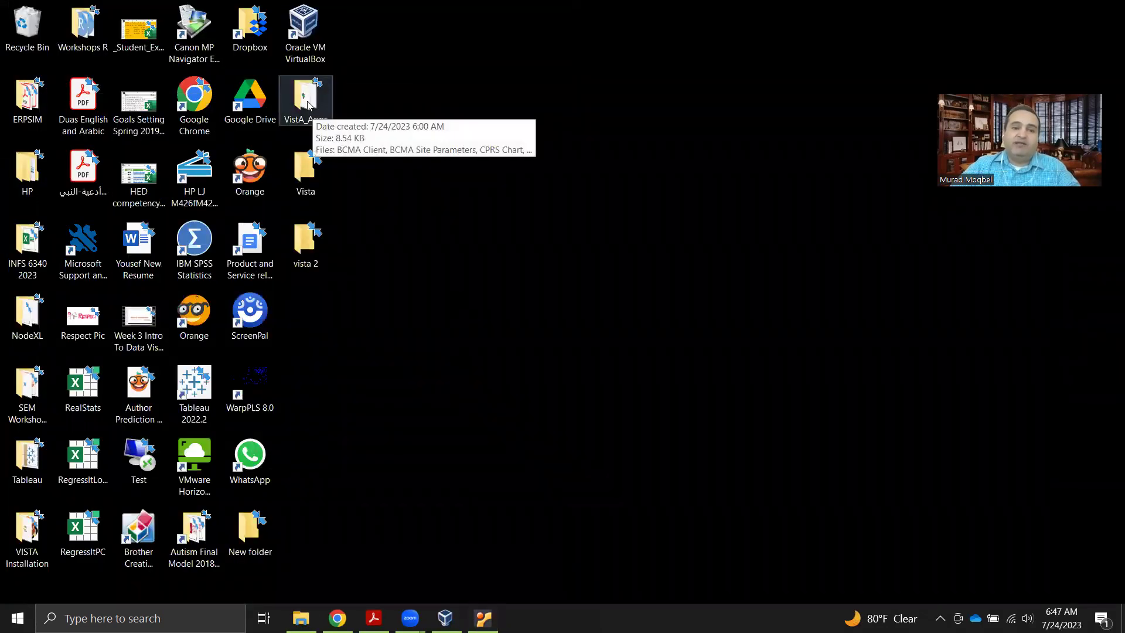
pyautogui.doubleClick(310, 103)
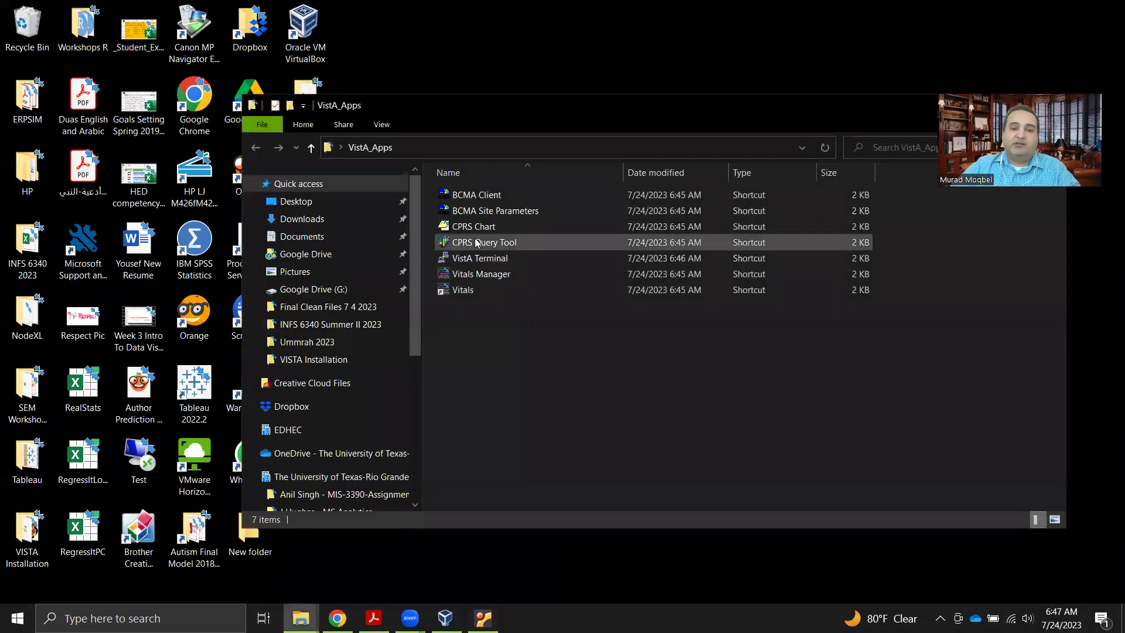
pyautogui.doubleClick(483, 230)
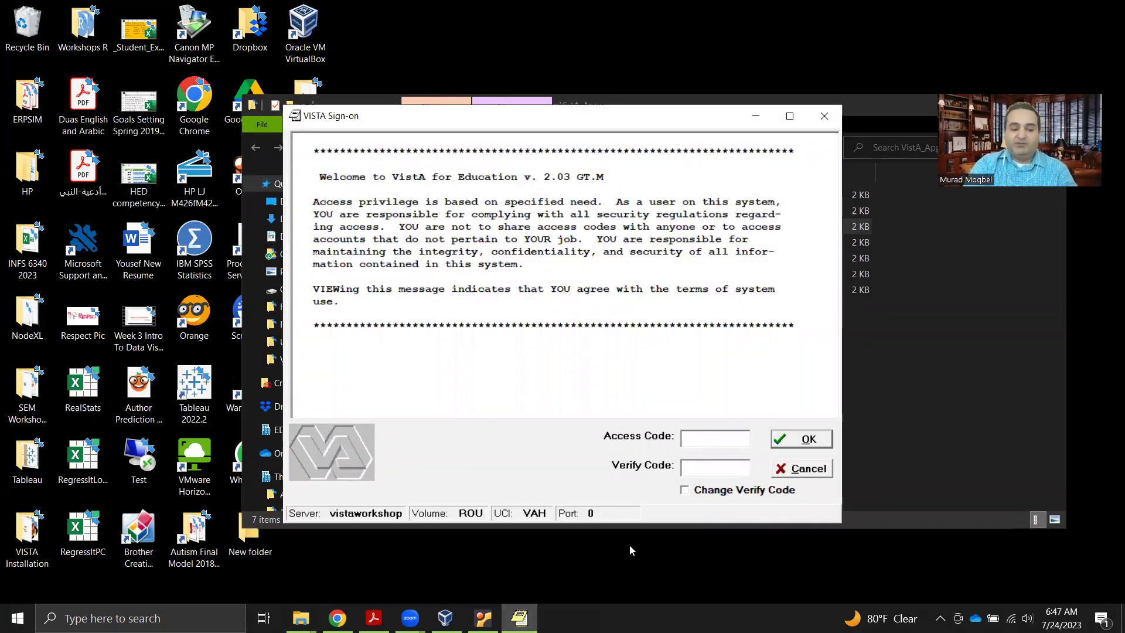
# Step: Sign in to VistA for Education by entering the access code and the verify code
pyautogui.press('Tab')
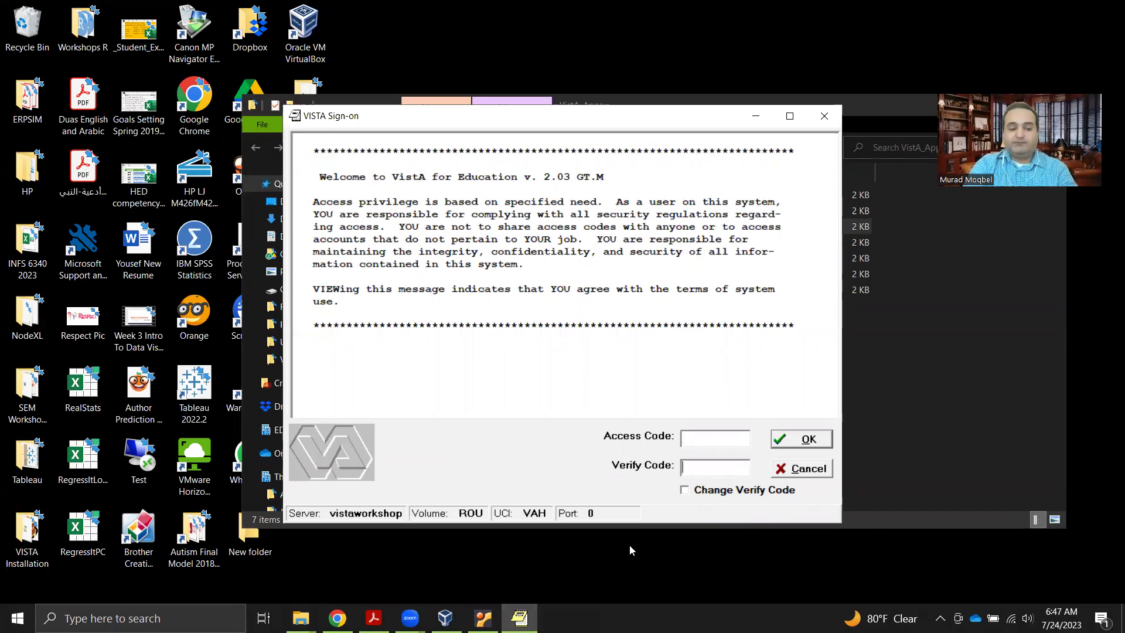
pyautogui.press('capslock')
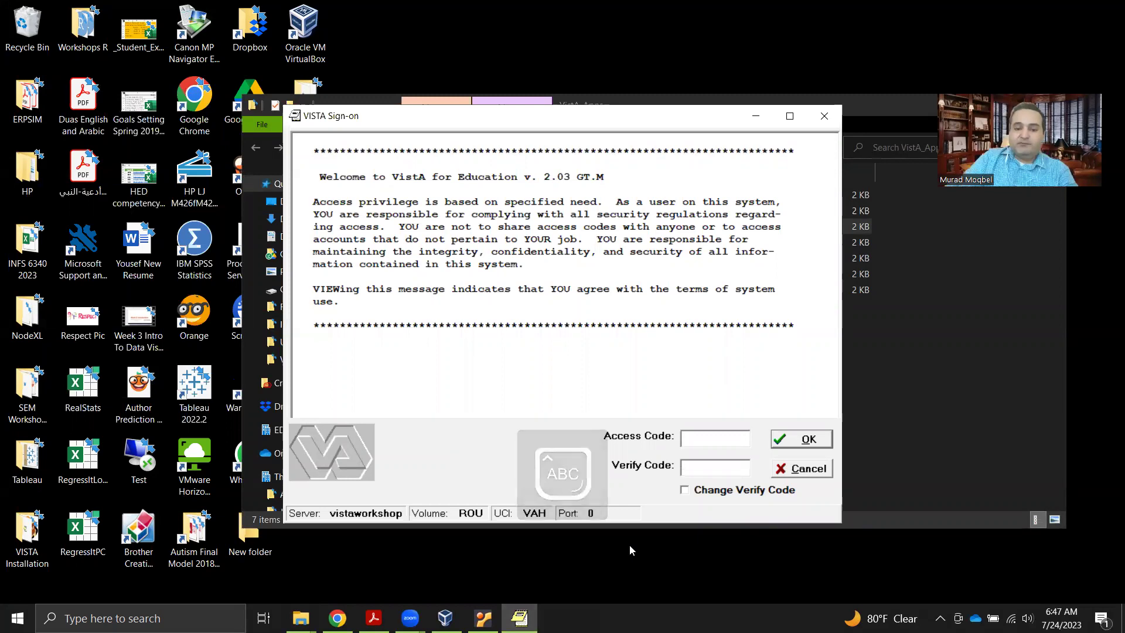
pyautogui.click(688, 436)
pyautogui.write('********')
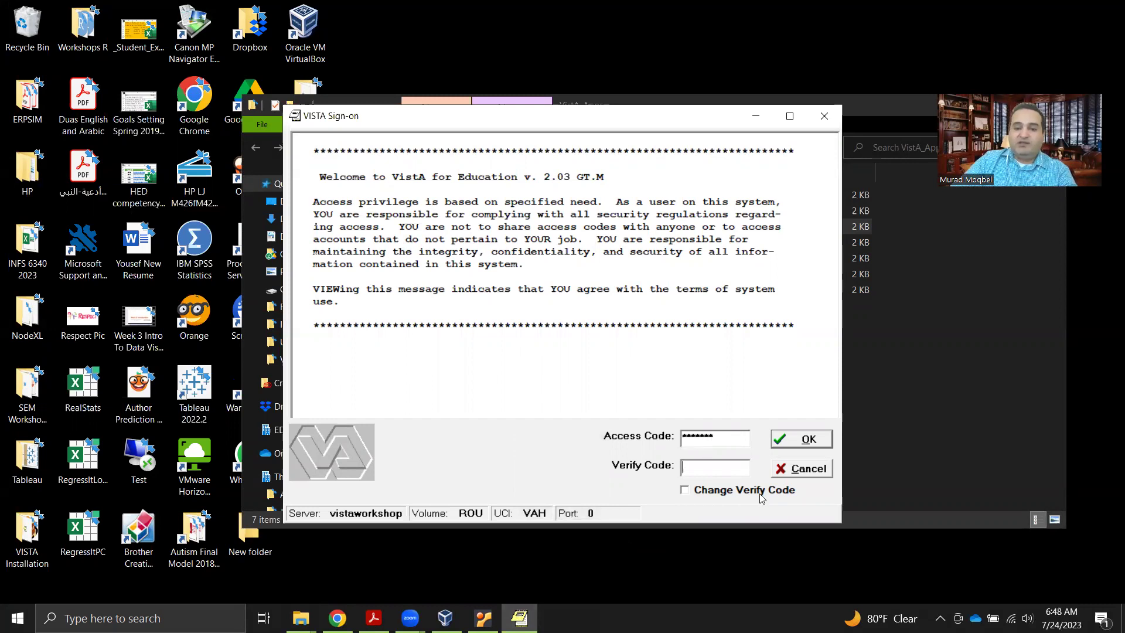
pyautogui.press('Tab')
pyautogui.write('******')
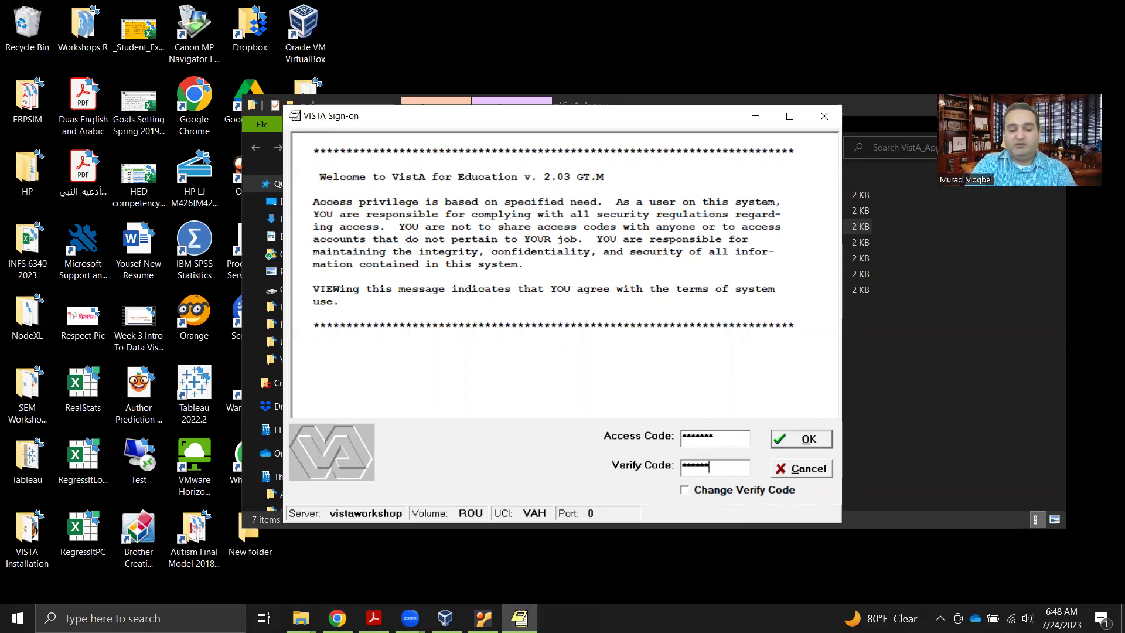
pyautogui.write('*')
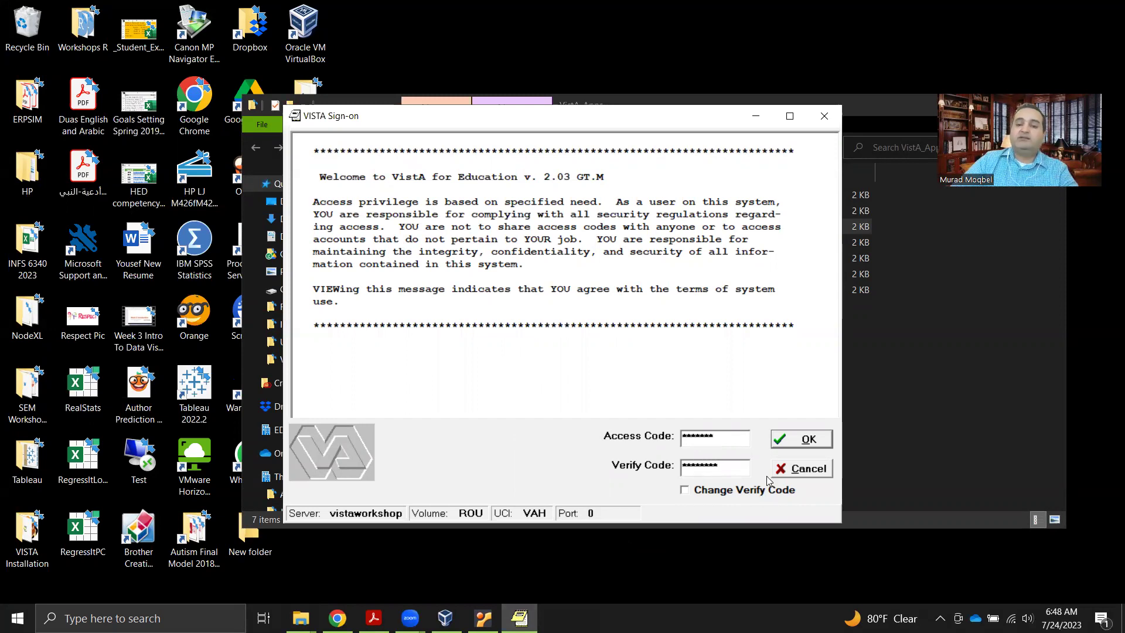
pyautogui.click(799, 436)
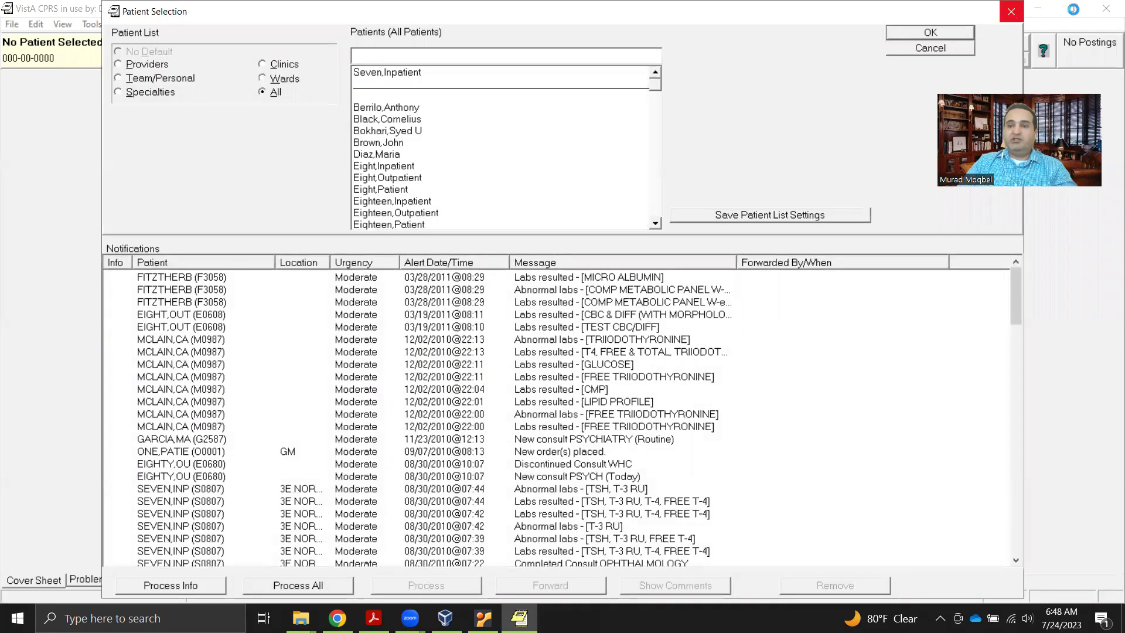
# Step: Close Patient Selection and CPRS, and bring up the running VFE2.03GTM machine and the VirtualBox Manager
pyautogui.click(1011, 11)
pyautogui.click(1106, 8)
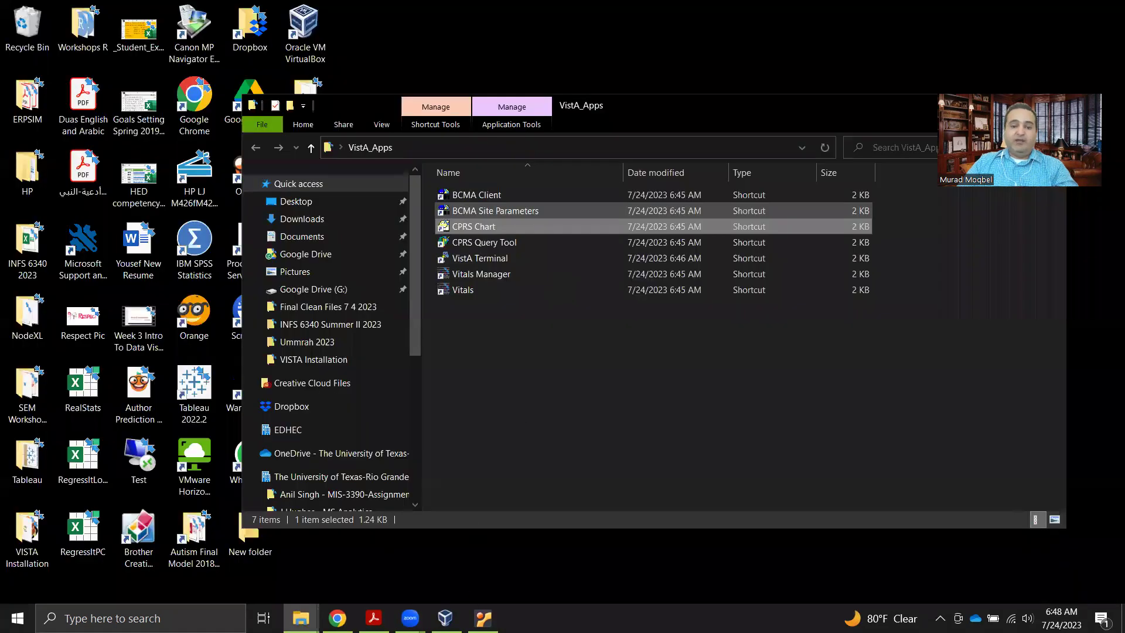
pyautogui.moveTo(337, 619)
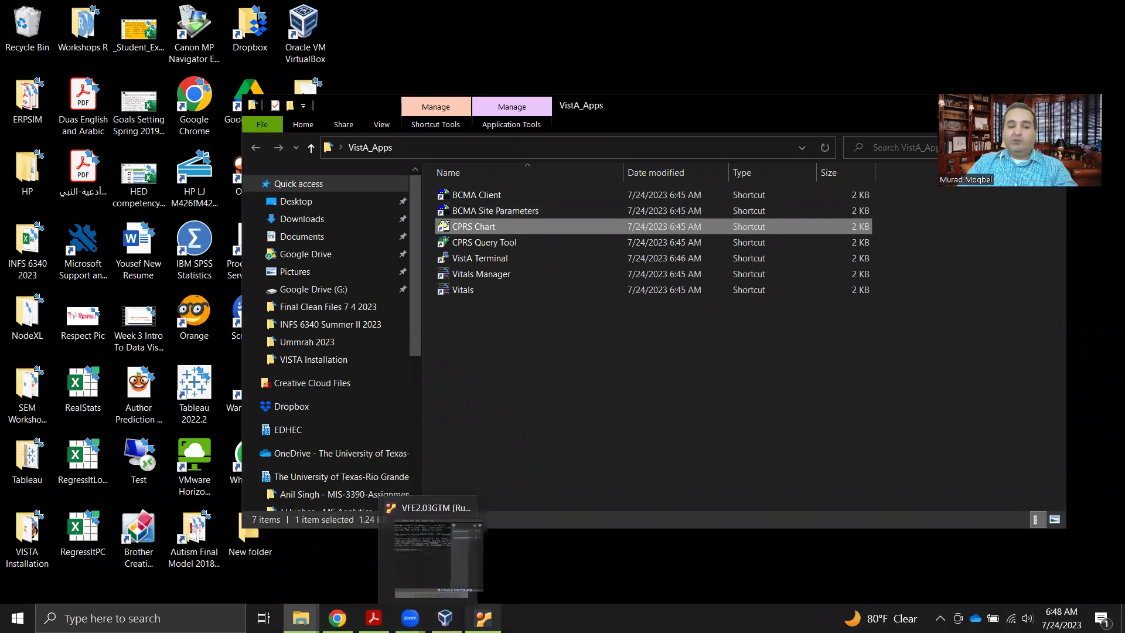
pyautogui.click(483, 618)
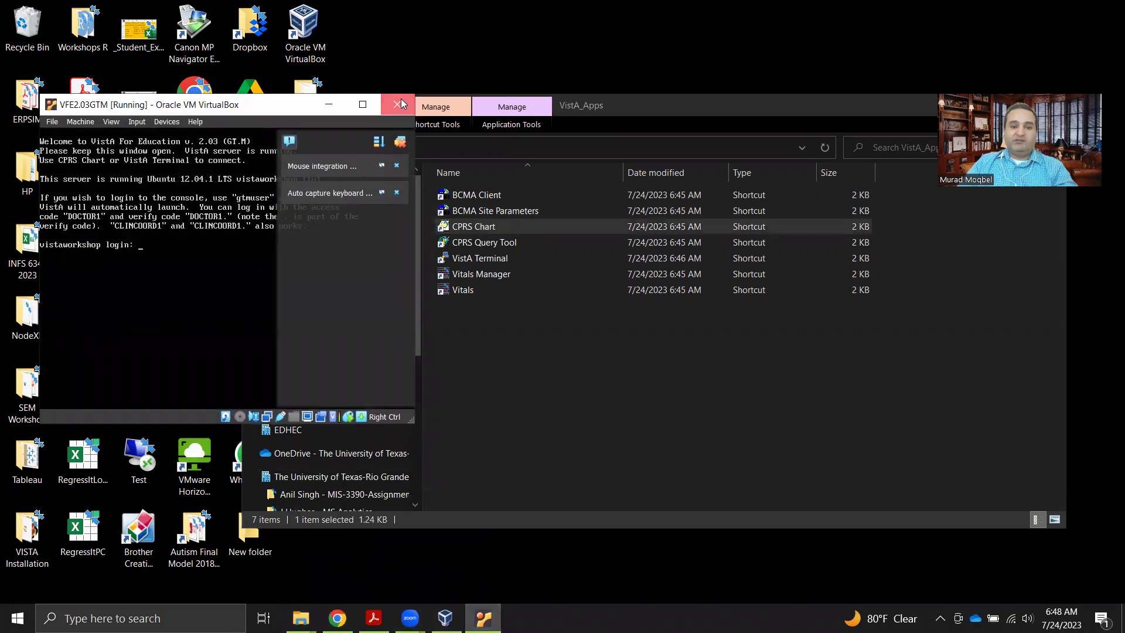
pyautogui.click(445, 618)
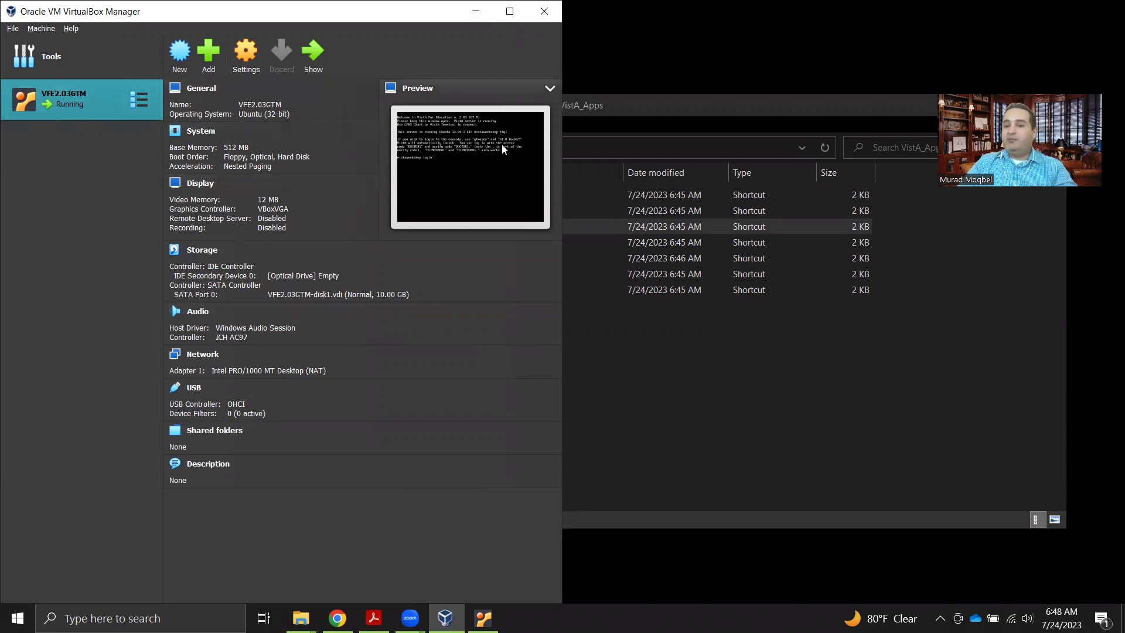
# Step: Switch to Chrome, view the YouTube video on enabling VT Virtualization Technology in Windows 11 in a maximized window, and minimize the browser
pyautogui.click(338, 619)
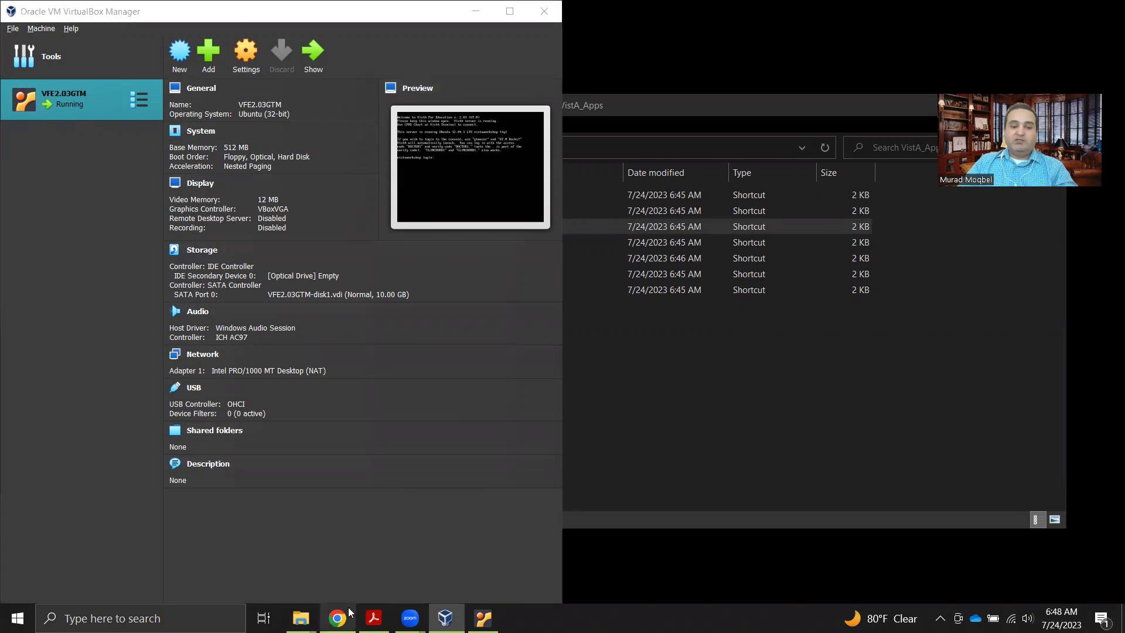
pyautogui.click(209, 17)
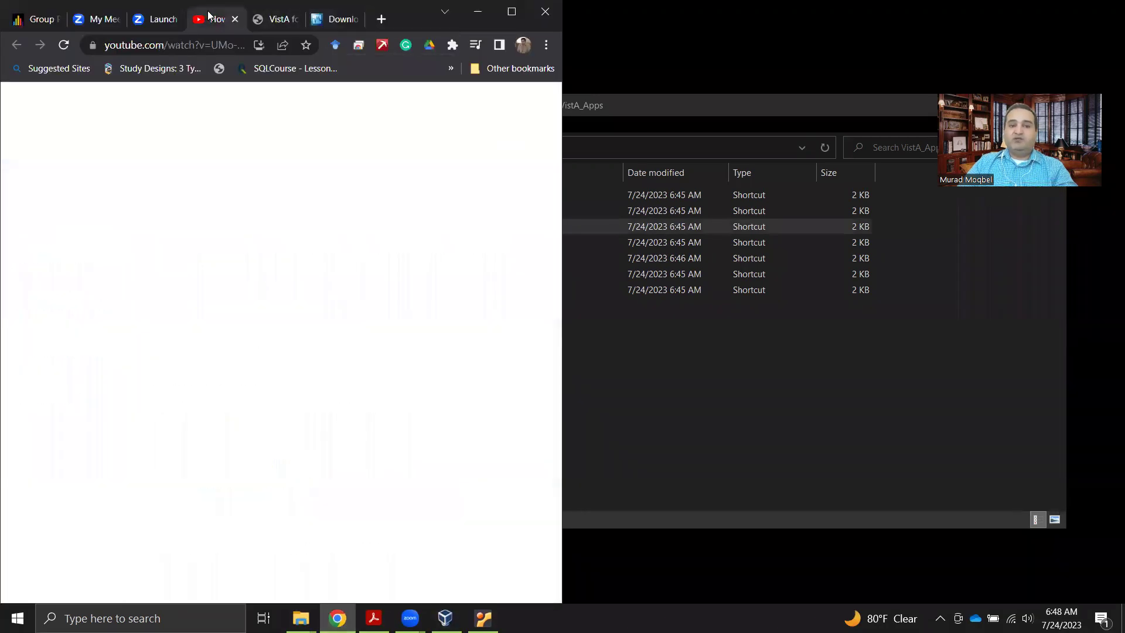
pyautogui.doubleClick(209, 16)
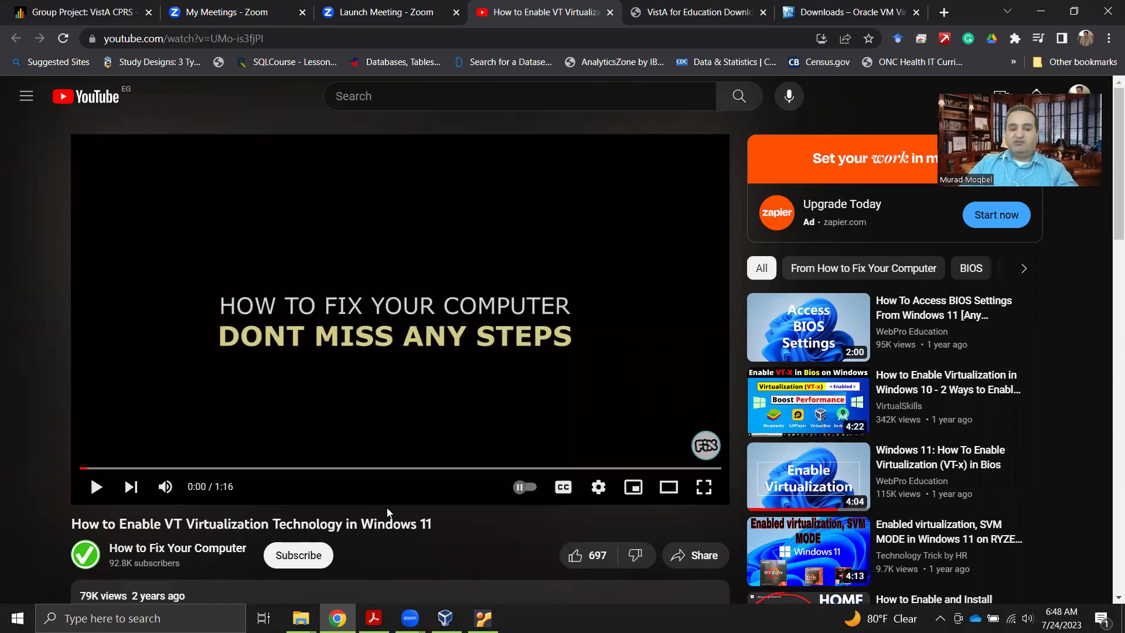
pyautogui.click(1040, 13)
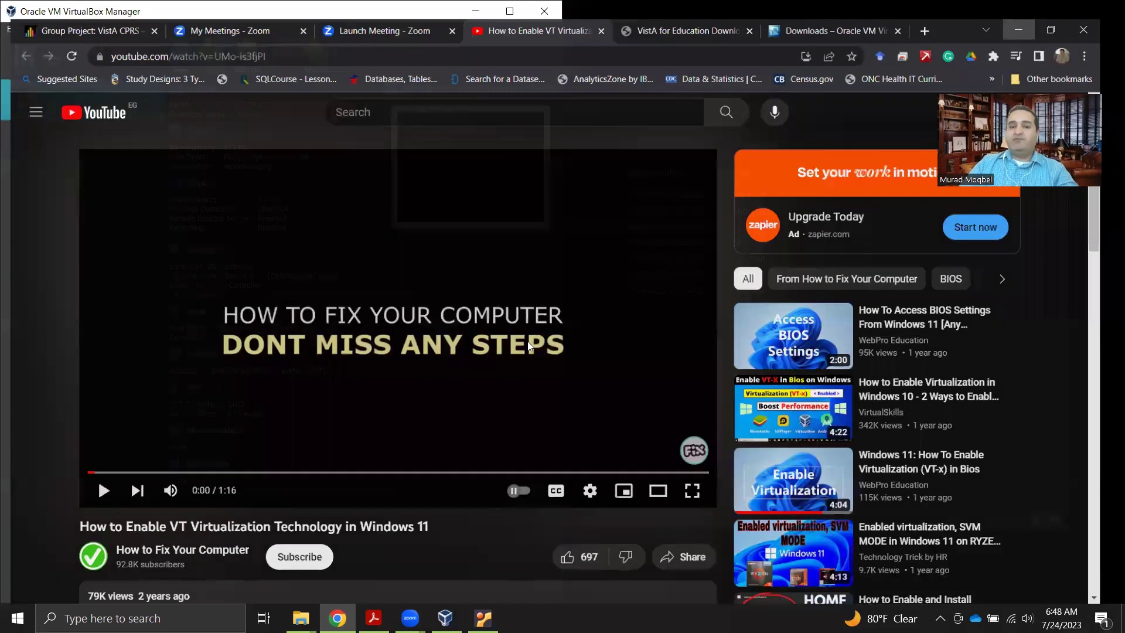
# Step: Run systeminfo.exe in Command Prompt to check the Hyper-V requirements, and return to the virtualization video in Chrome
pyautogui.click(141, 618)
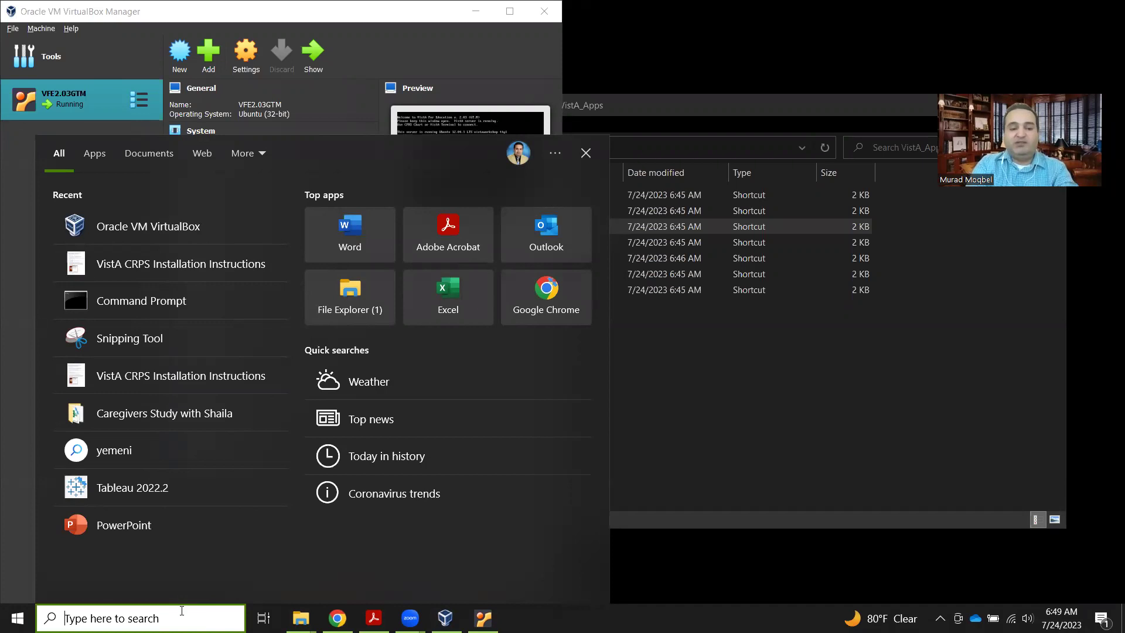
pyautogui.write('CMD')
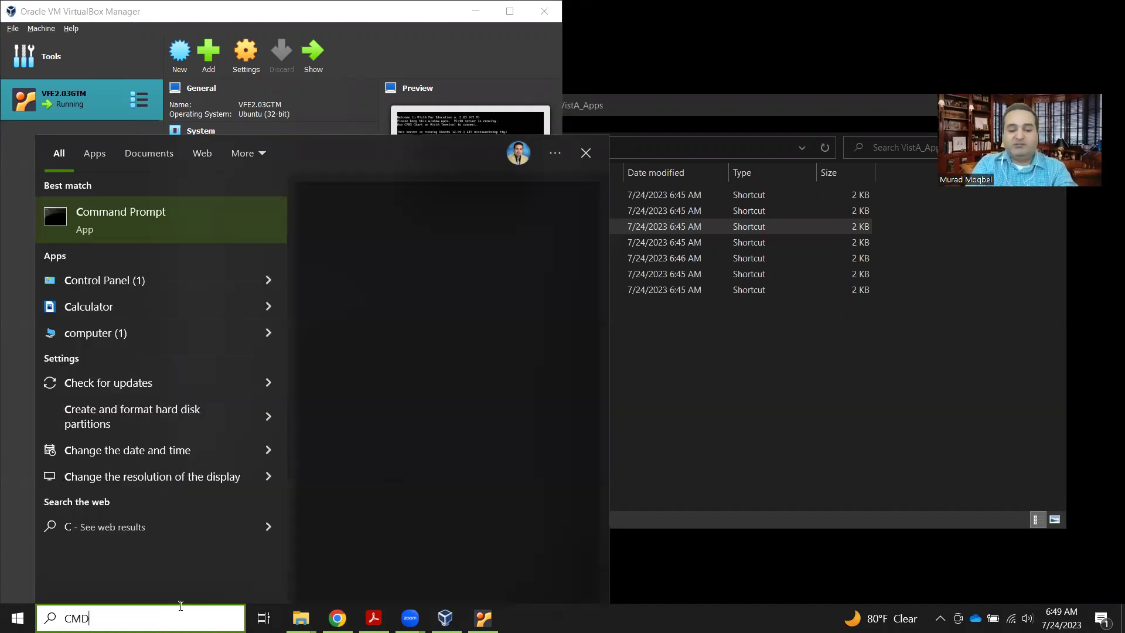
pyautogui.click(117, 215)
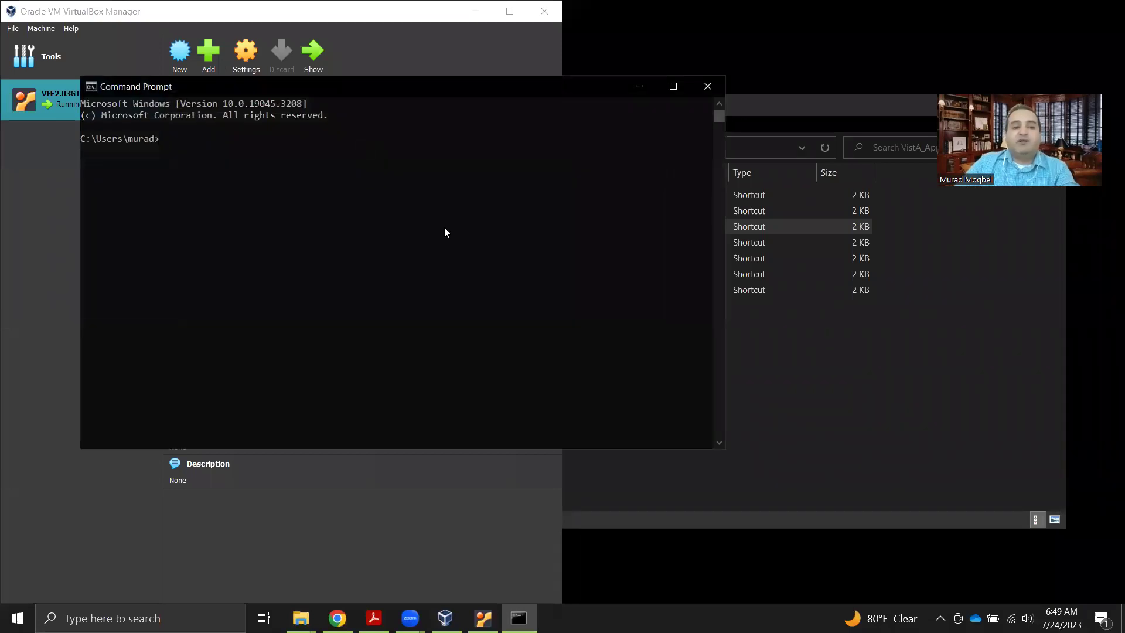
pyautogui.write('systeminf')
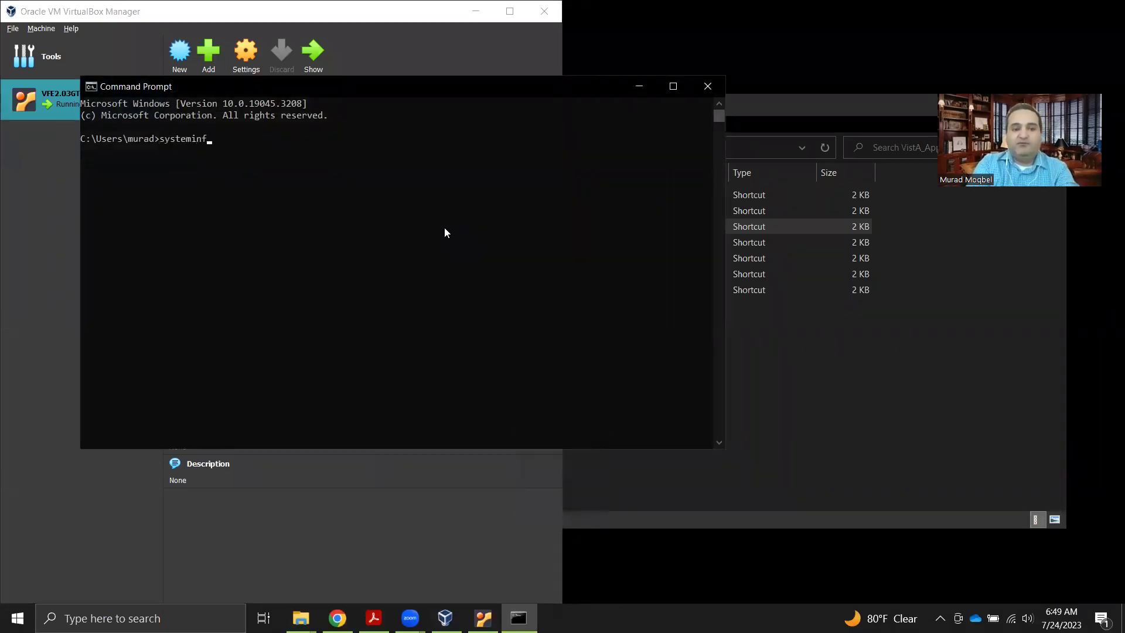
pyautogui.write('o.exe')
pyautogui.press('Return')
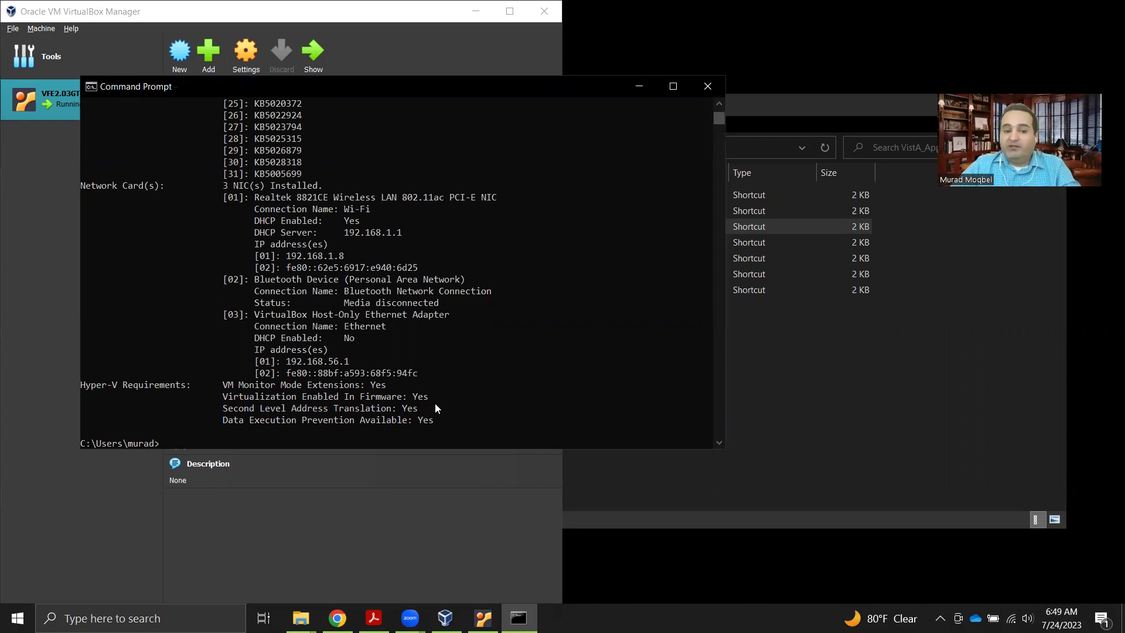
pyautogui.click(342, 618)
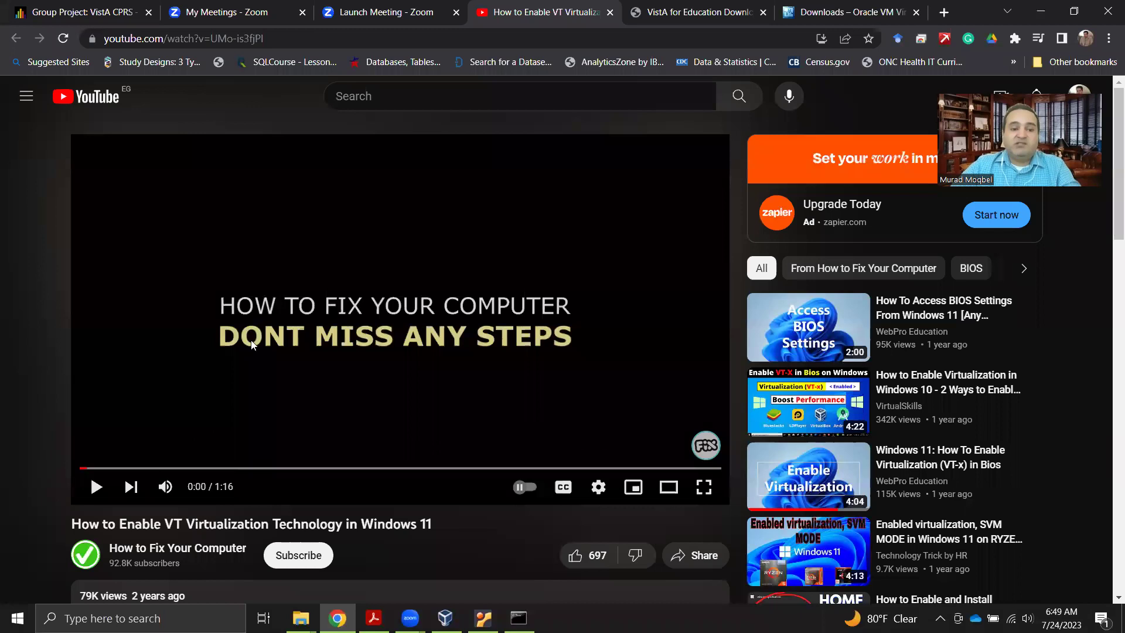